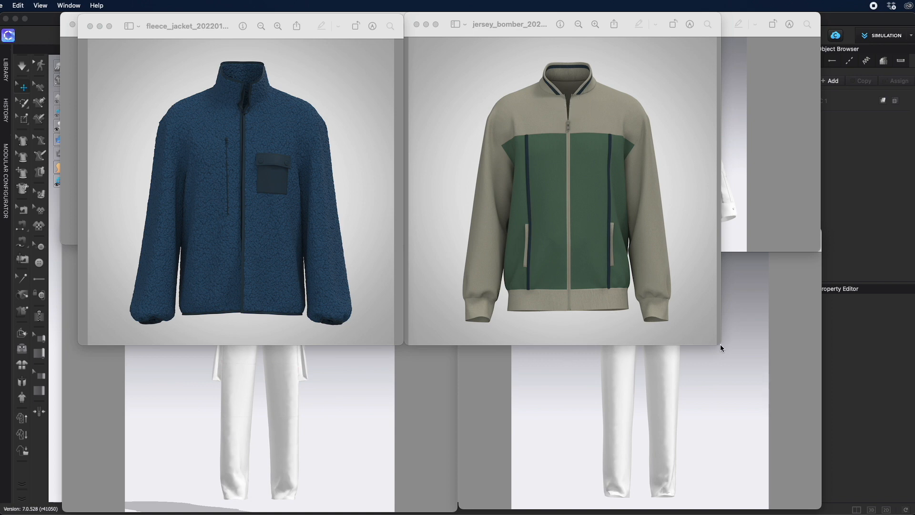
Step: Arrange the fleece jacket and jersey bomber reference image windows for viewing
drag(720, 347, 611, 149)
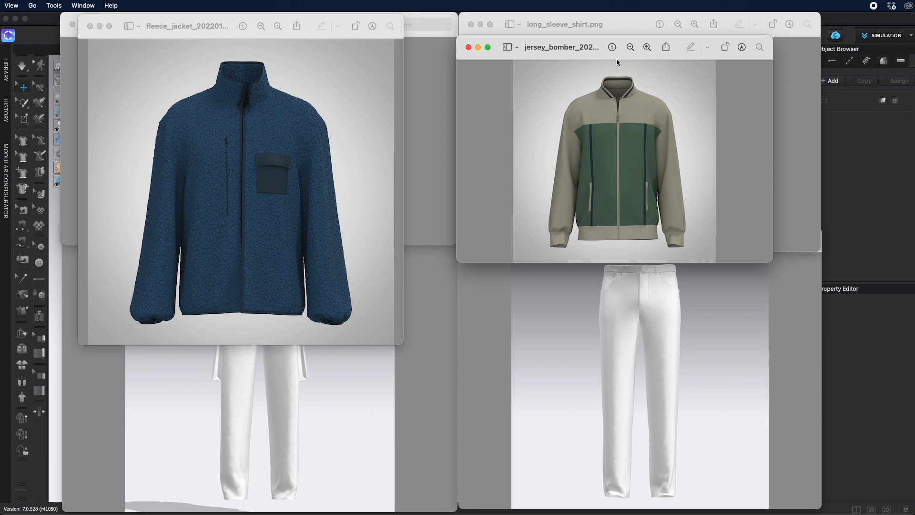
drag(619, 45, 641, 43)
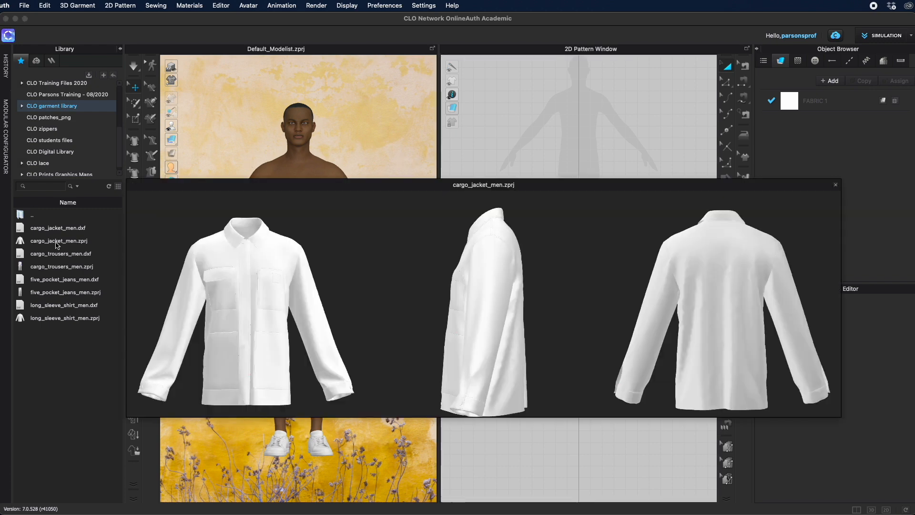
Step: Add the cargo_jacket_men project to the workspace as a garment, opening size and pose from the garment file
right_click(56, 245)
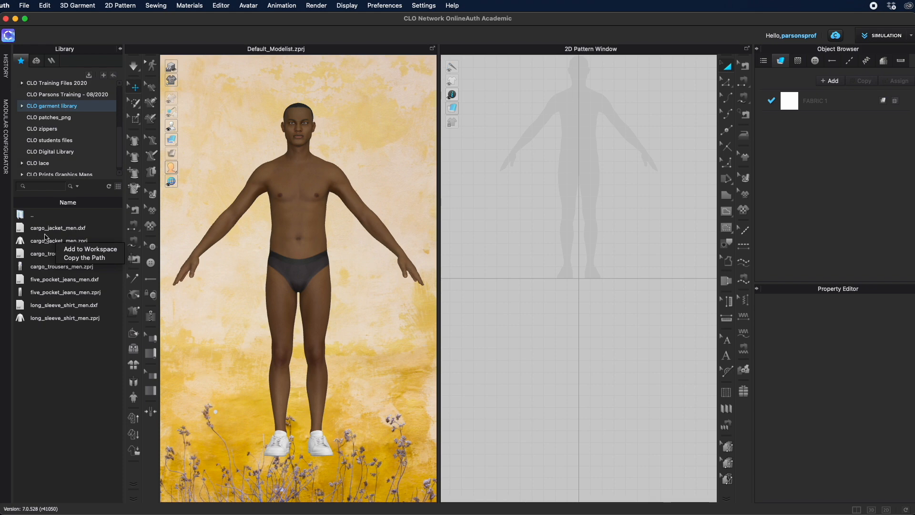
click(85, 250)
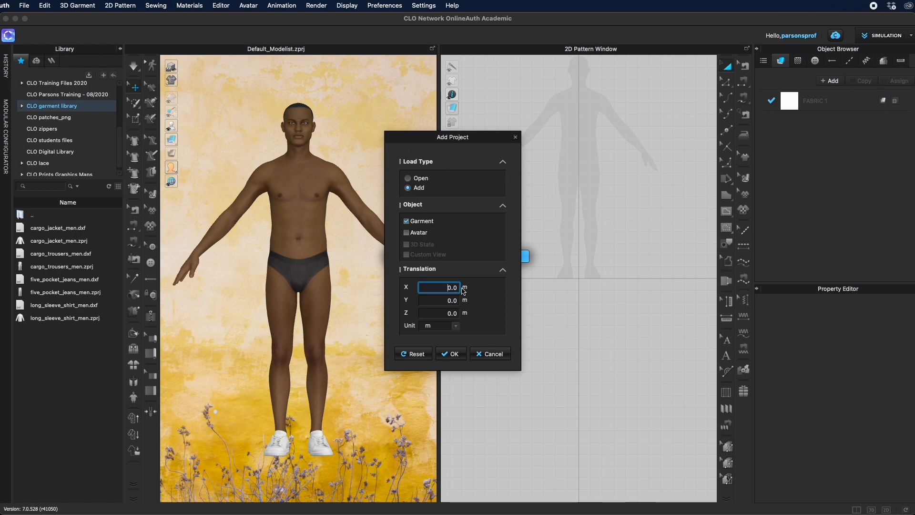
click(454, 355)
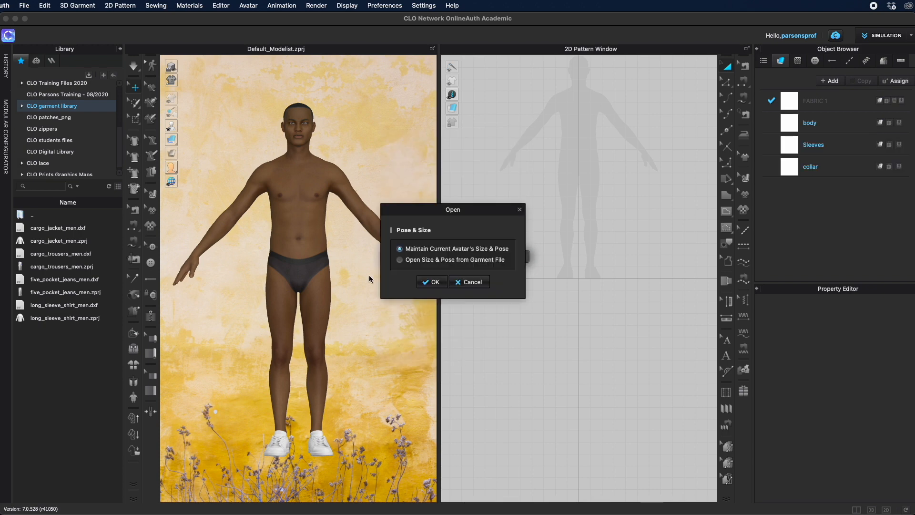
click(401, 260)
click(440, 283)
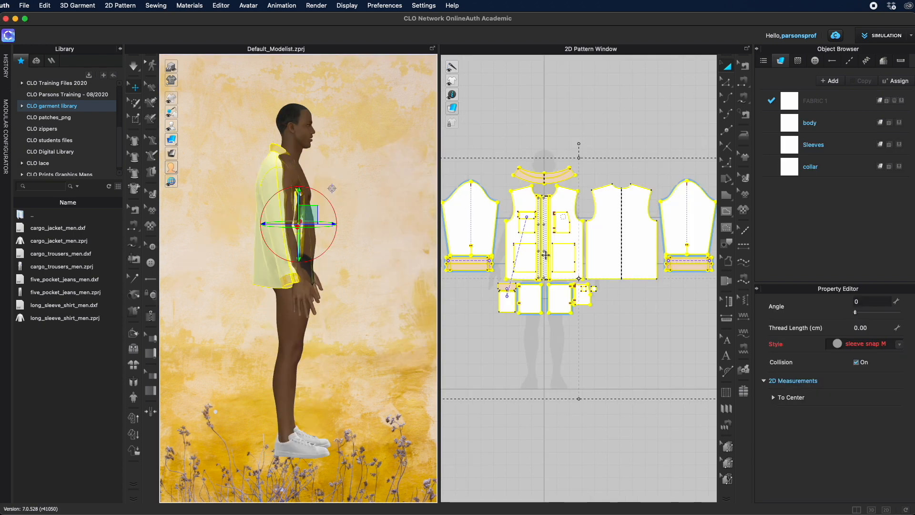
Step: Nudge the jacket slightly in 3D and shift its pattern pieces upward in the 2D pattern window
drag(306, 208, 315, 212)
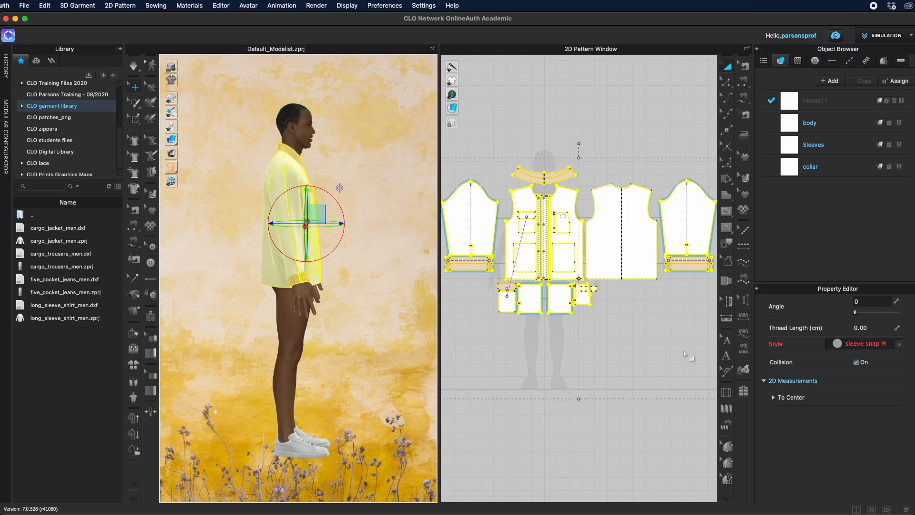
scroll(629, 367, down, 3)
middle_drag(659, 209, 643, 178)
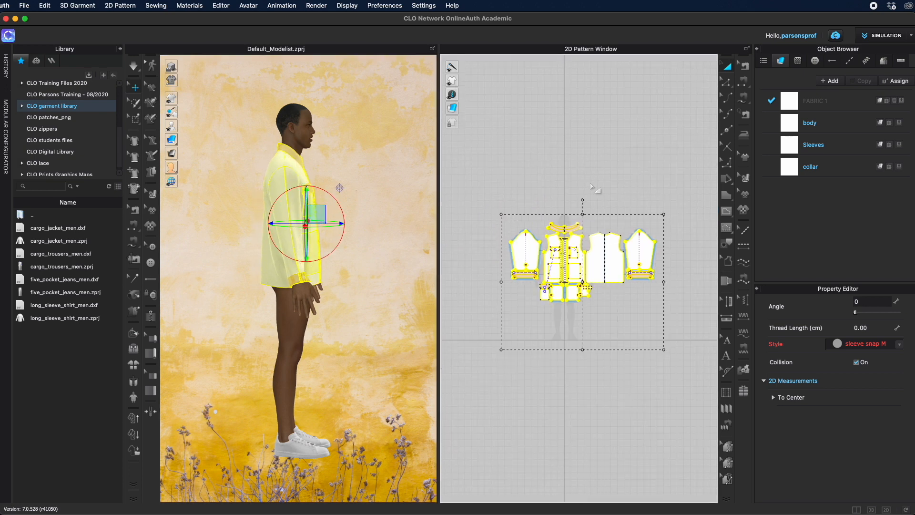
drag(572, 258, 571, 221)
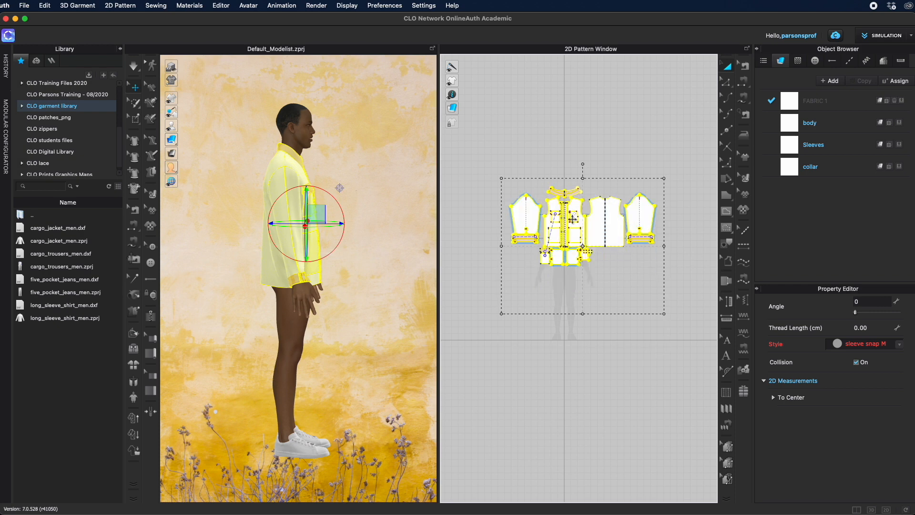
click(570, 210)
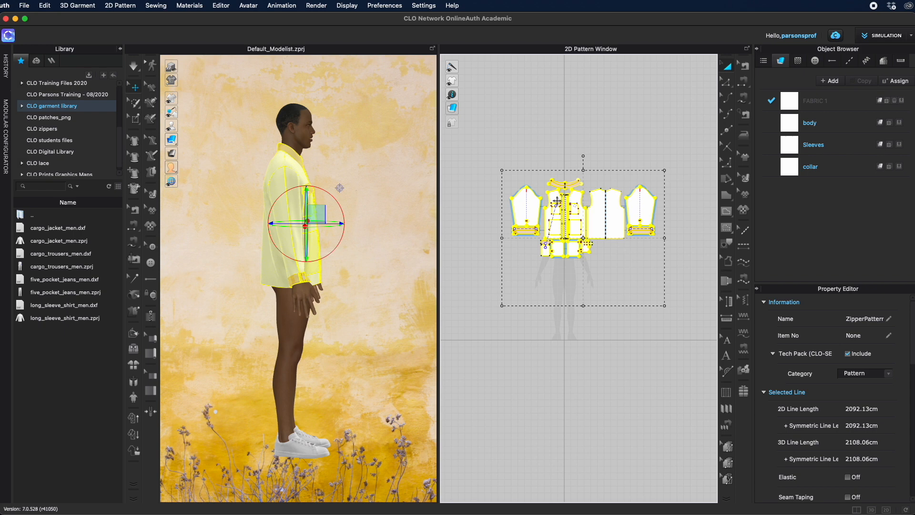
Step: Add the cargo_trousers_men project to the workspace as a garment, opening size and pose from the garment file
click(68, 270)
right_drag(370, 340, 302, 331)
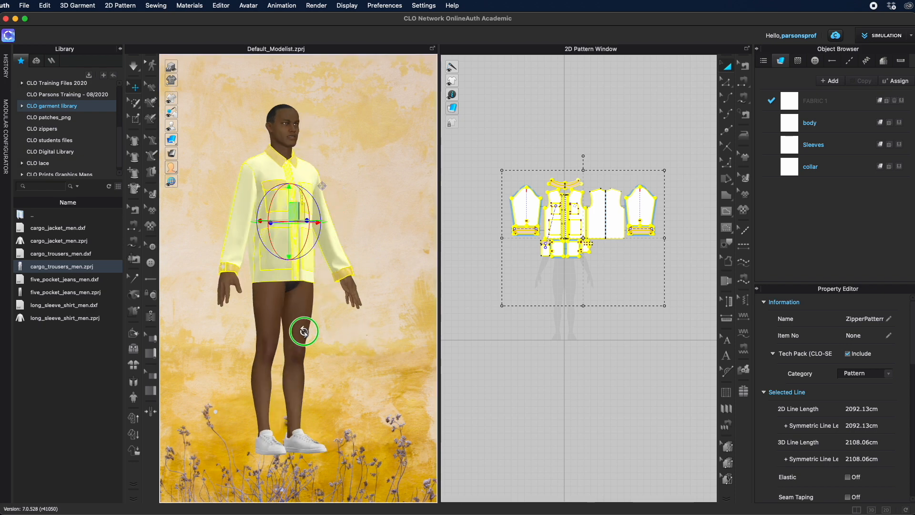
right_click(54, 268)
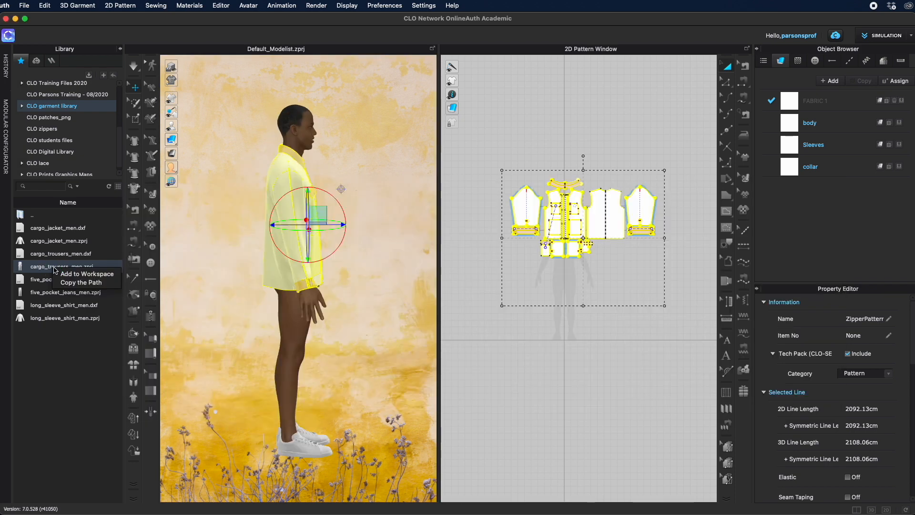
click(86, 275)
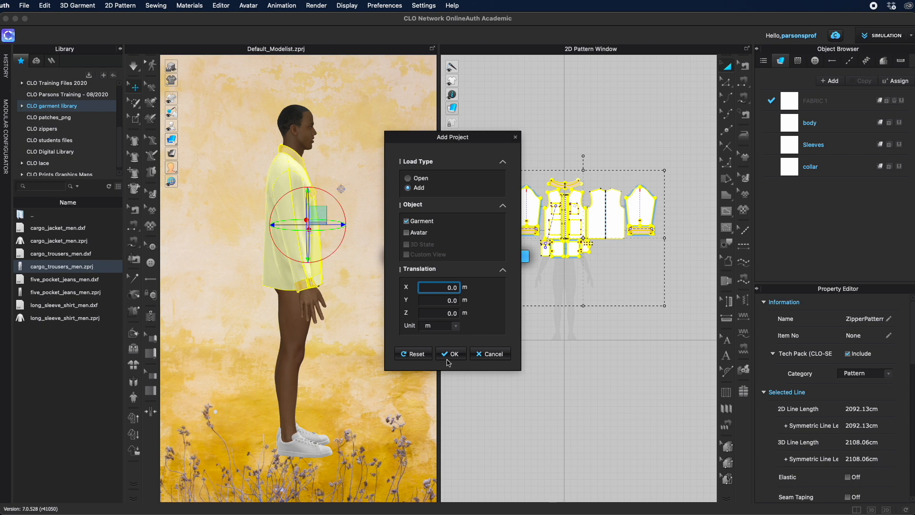
click(455, 356)
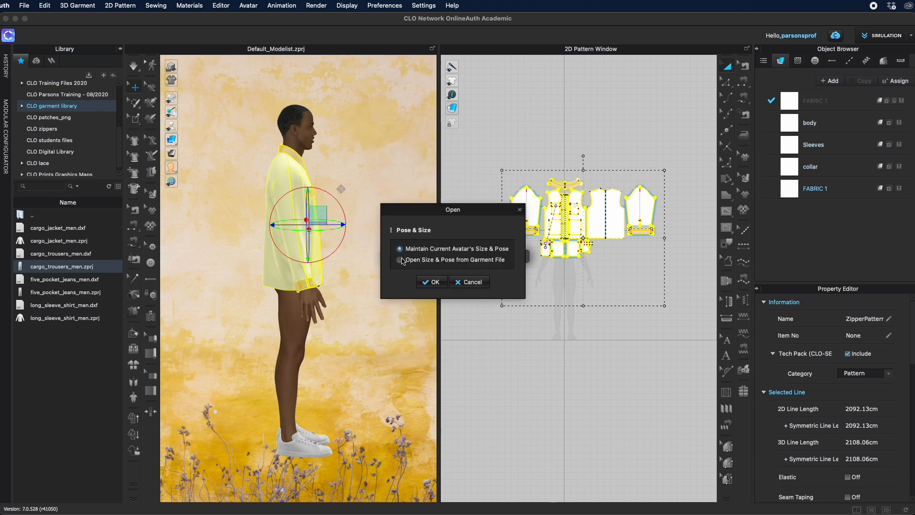
click(432, 282)
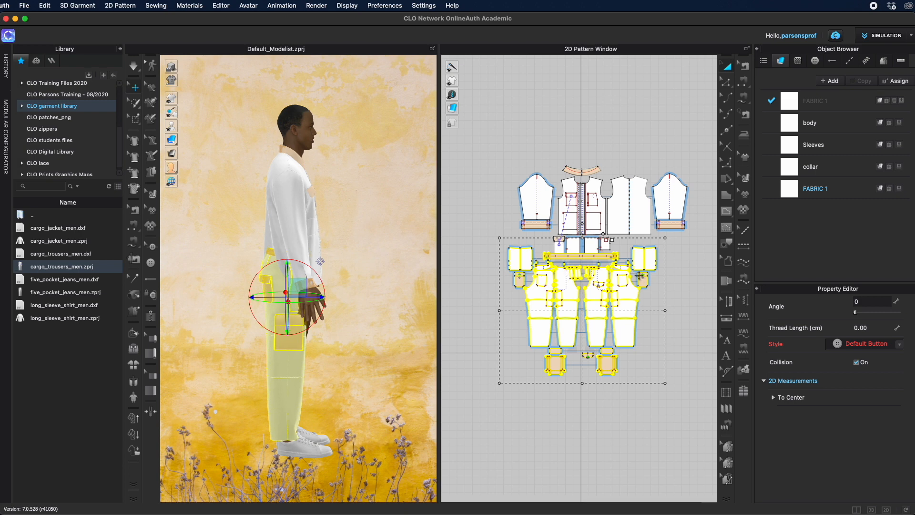
Step: Move the trouser patterns down in the 2D window and adjust the trousers' position on the avatar
drag(601, 279, 603, 296)
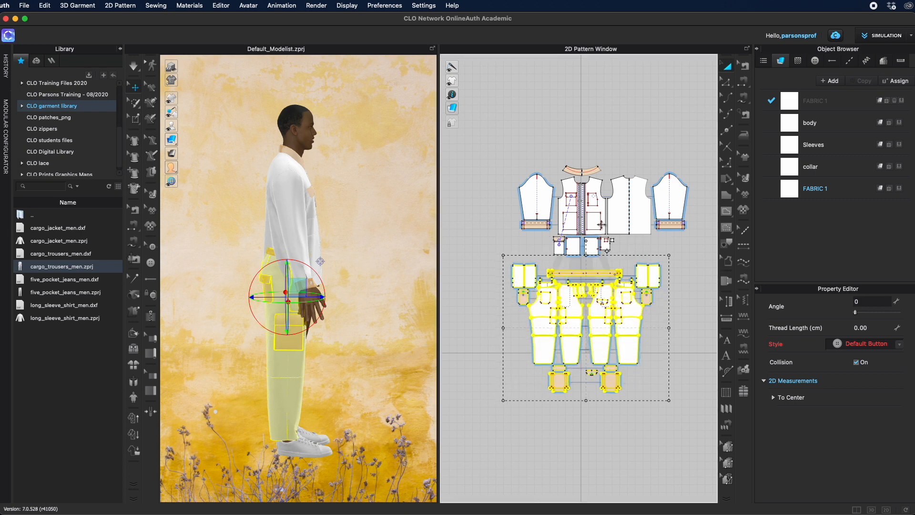
right_drag(355, 312, 376, 353)
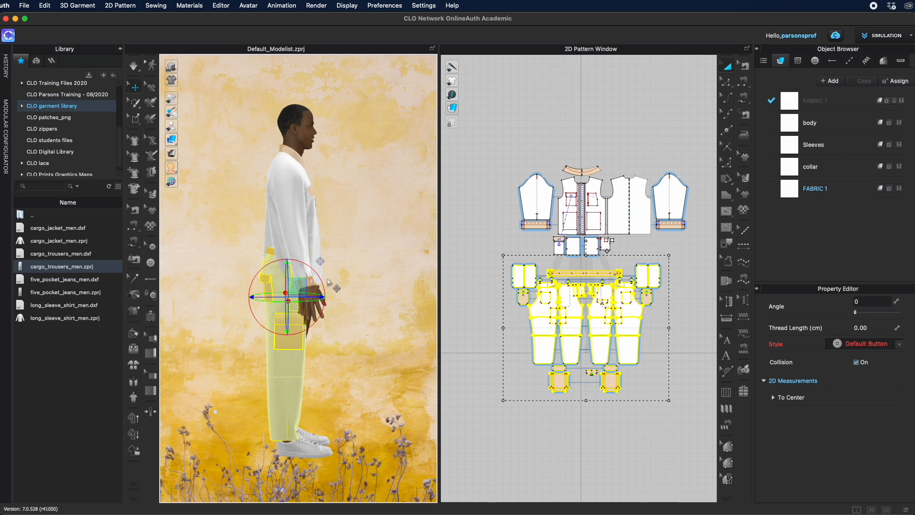
drag(300, 286, 300, 290)
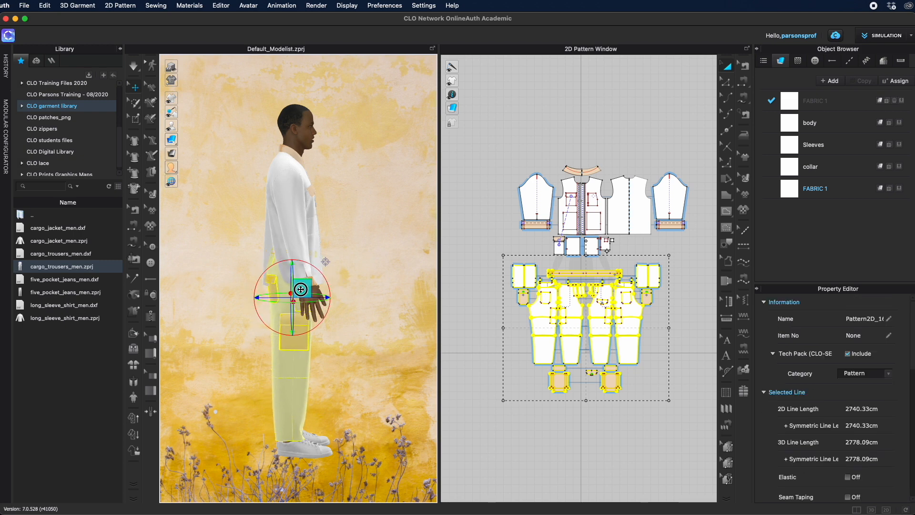
mouse_move(372, 324)
right_down()
mouse_move(252, 327)
mouse_move(379, 324)
right_up()
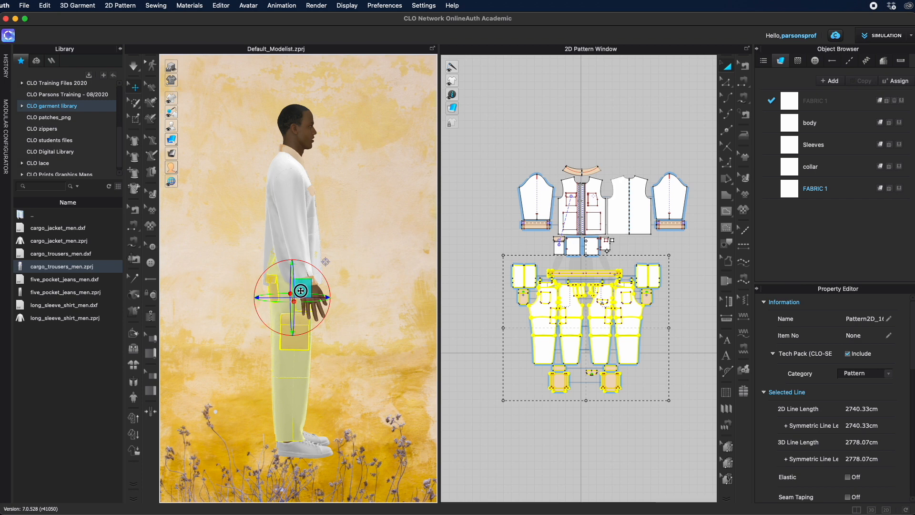
right_drag(302, 288, 269, 352)
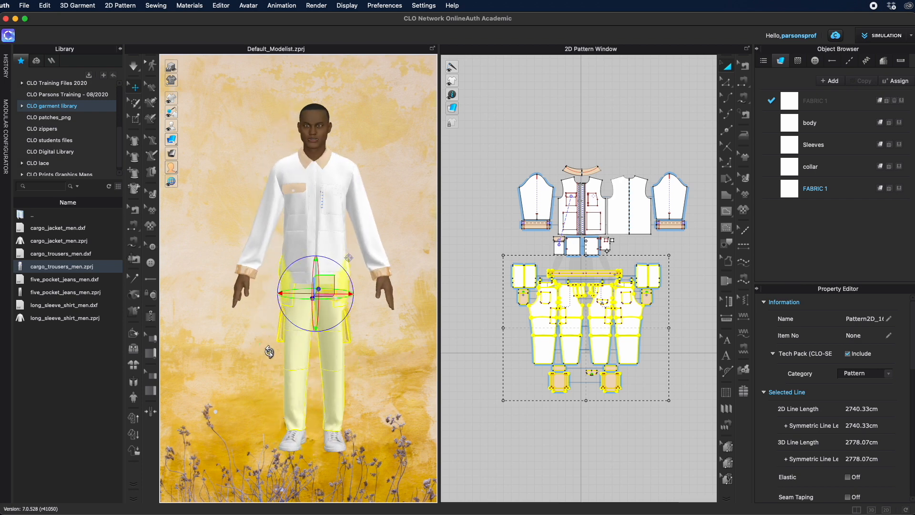
Step: Collapse the library panel and deselect the garments to view the jacket and trousers together
key(q)
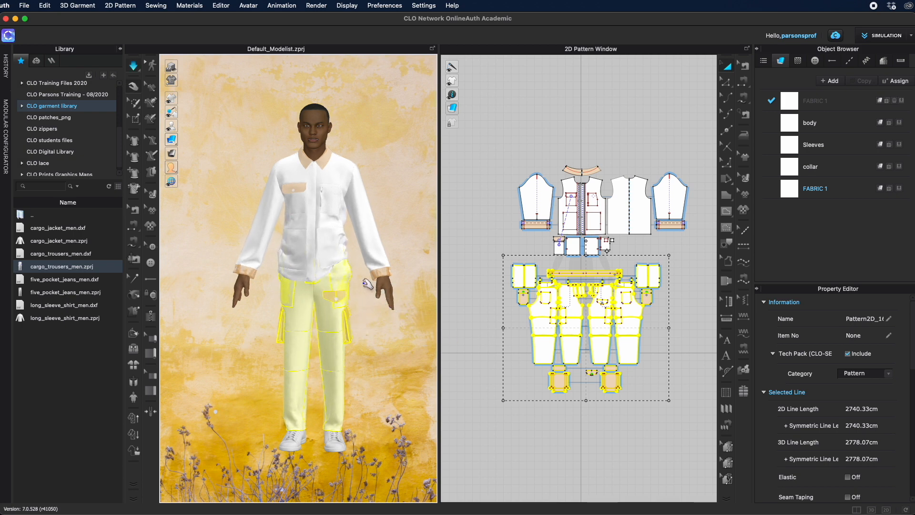
key(w)
right_drag(401, 320, 505, 331)
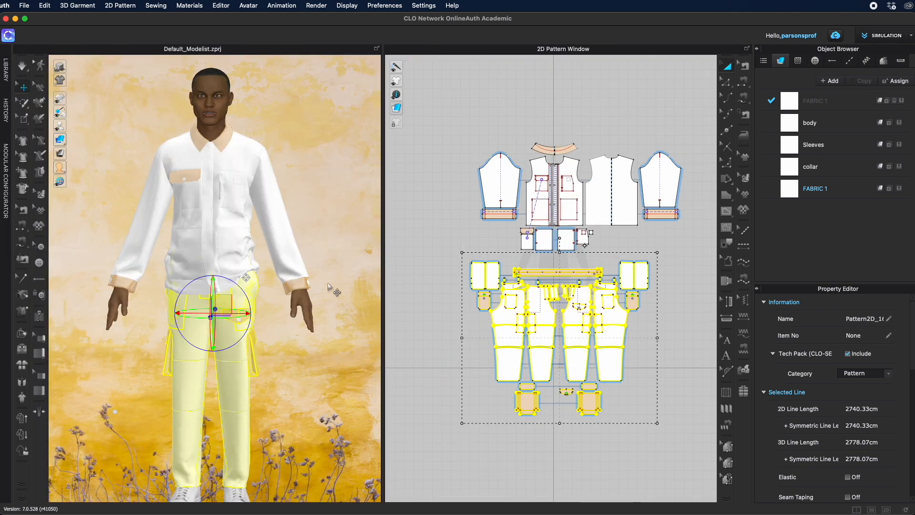
click(327, 262)
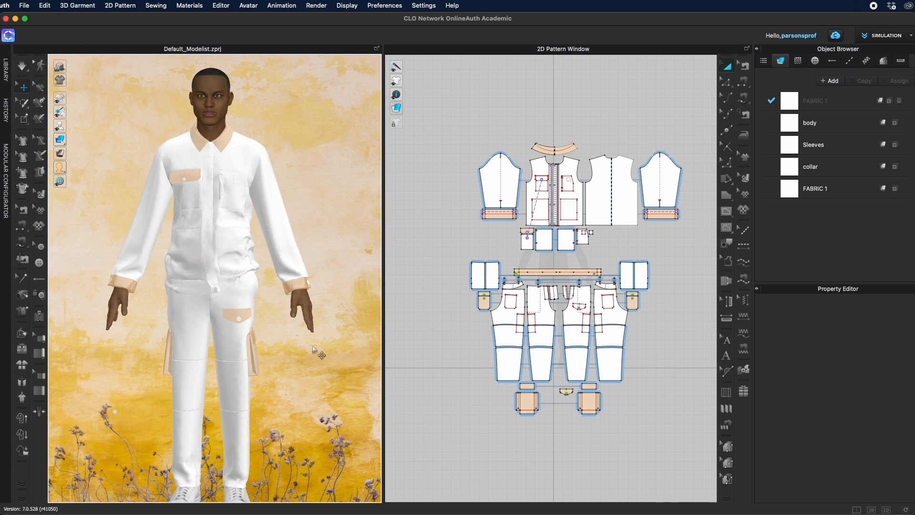
Step: Pull the jacket's back body panel backward away from the avatar in 3D
right_drag(313, 350, 423, 353)
click(175, 221)
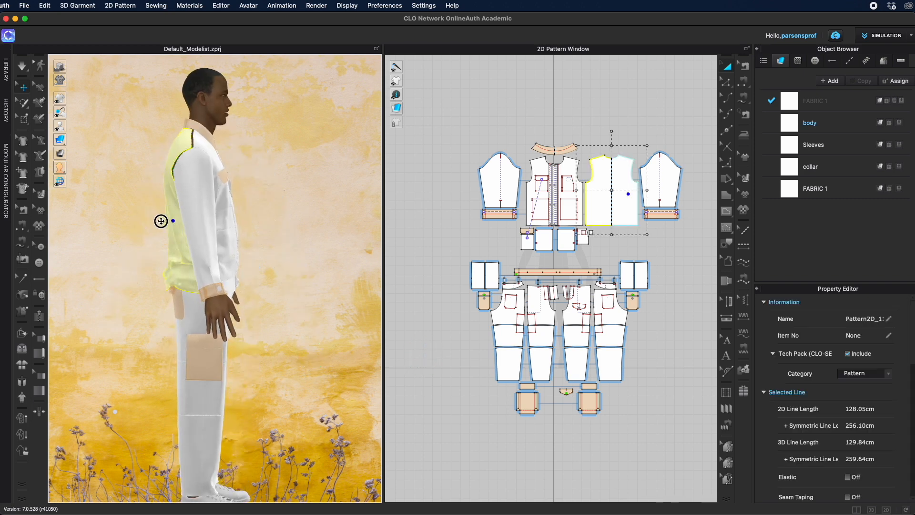
drag(166, 221, 133, 221)
Step: Pull the jacket's front pieces and pockets forward away from the avatar in 3D
click(230, 237)
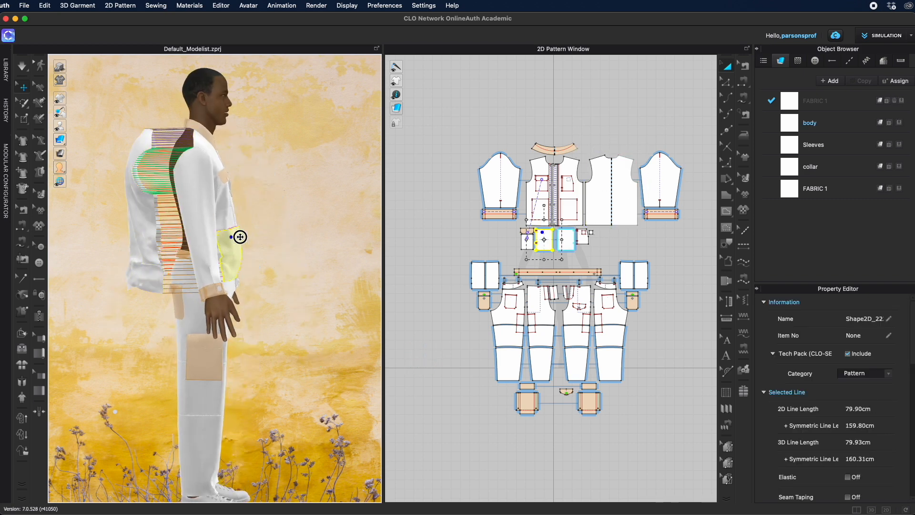
drag(231, 237, 266, 237)
drag(228, 211, 262, 213)
drag(529, 136, 582, 268)
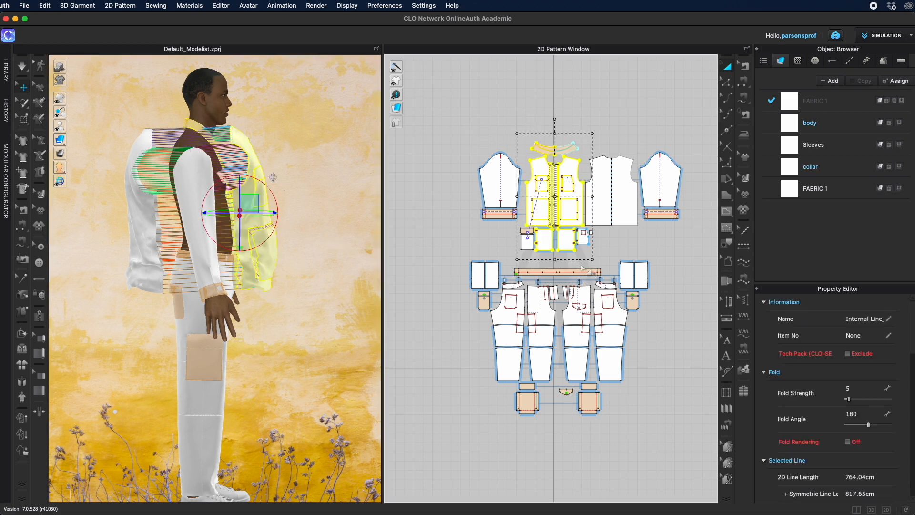
drag(249, 203, 260, 201)
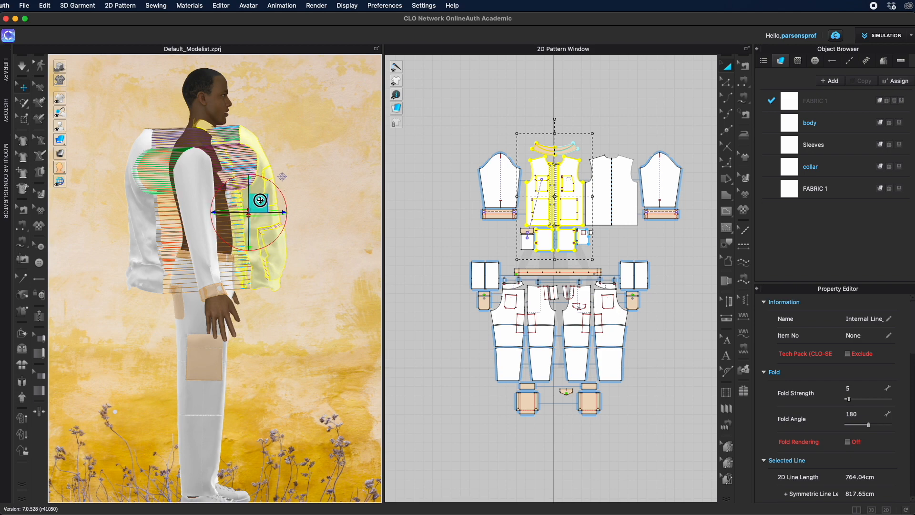
Step: Draw a horizontal internal line across the back body pattern from one side edge to the other
click(112, 238)
scroll(273, 266, up, 6)
middle_drag(139, 238, 153, 306)
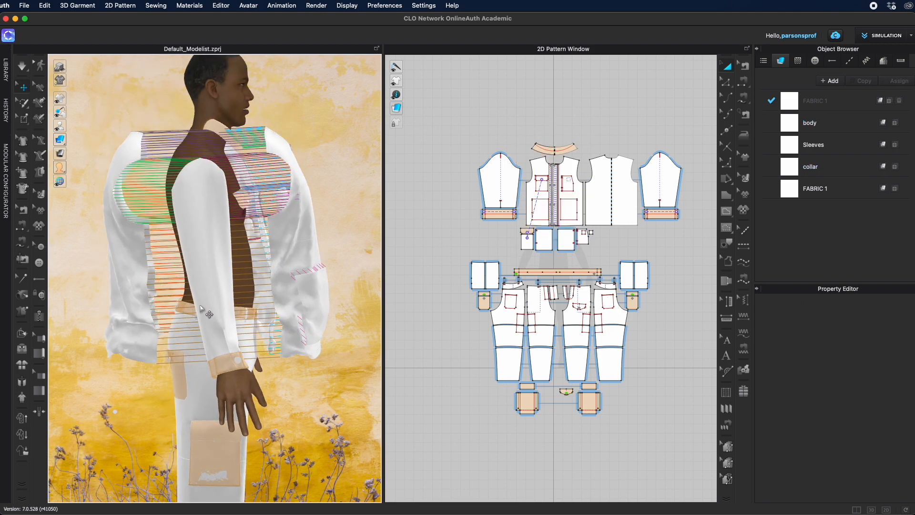
click(145, 308)
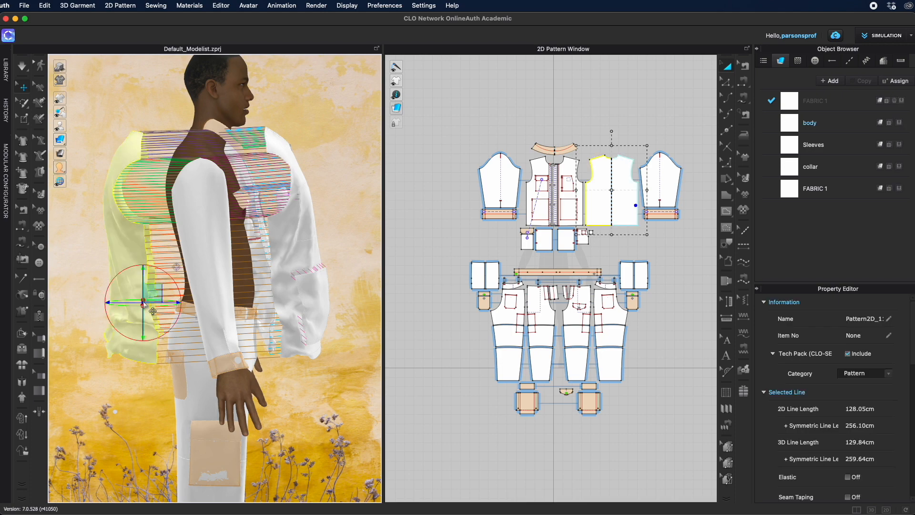
scroll(635, 206, up, 5)
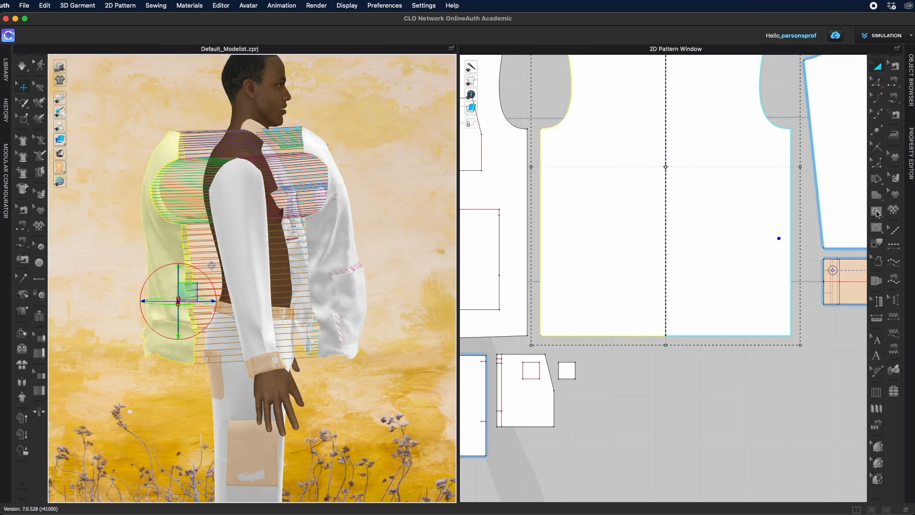
click(877, 212)
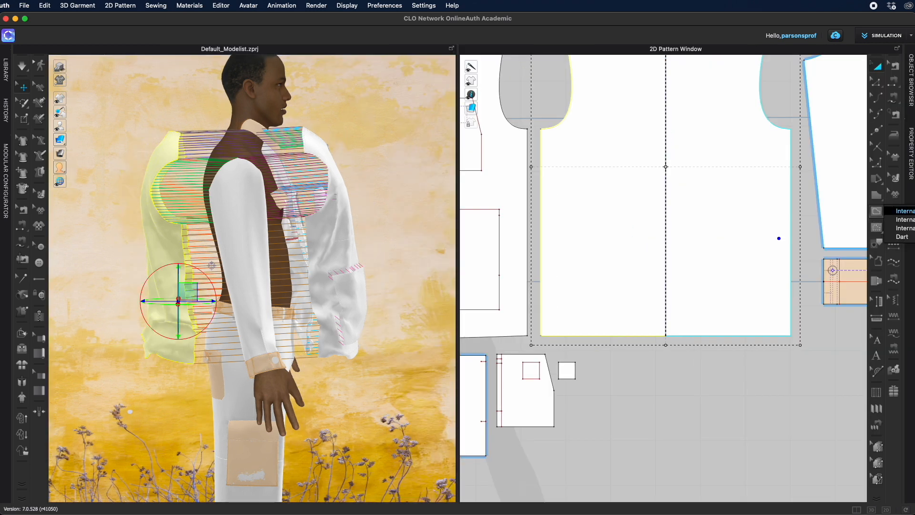
click(904, 211)
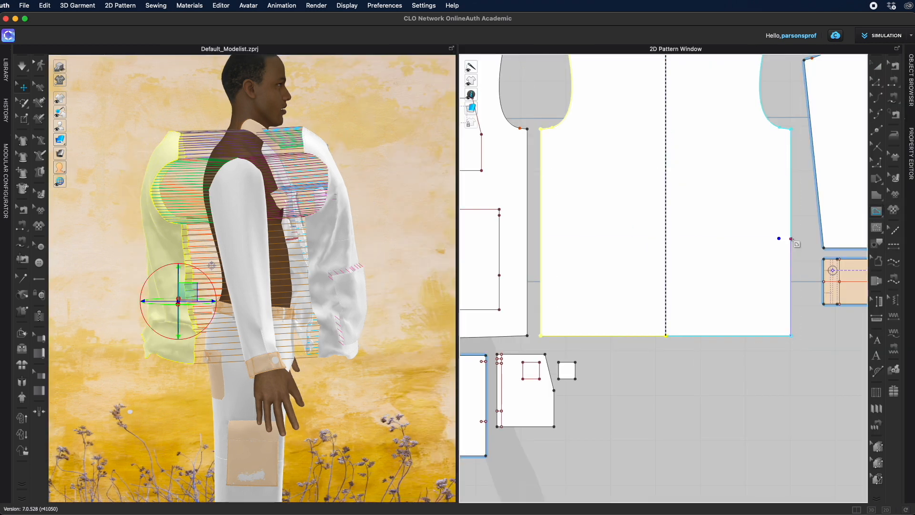
click(791, 239)
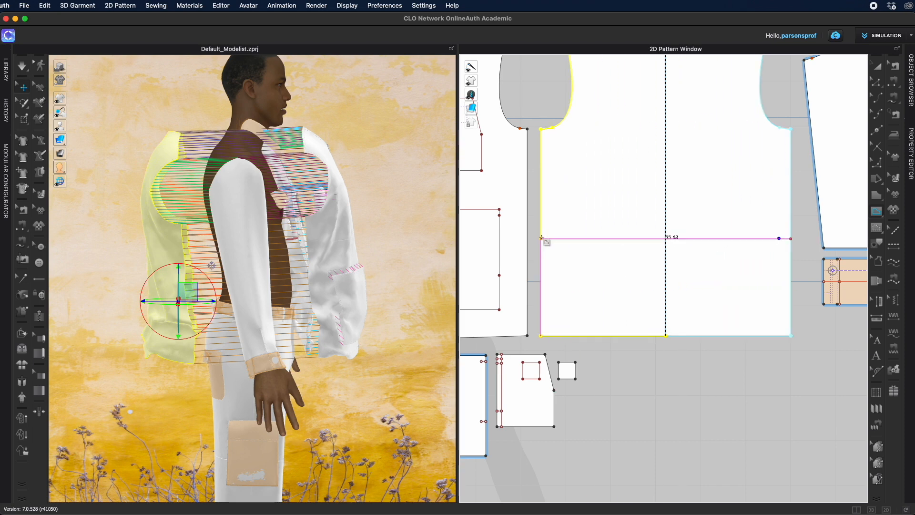
double_click(541, 238)
Step: Zoom in to inspect where the new internal line meets the pattern edges
scroll(542, 237, up, 8)
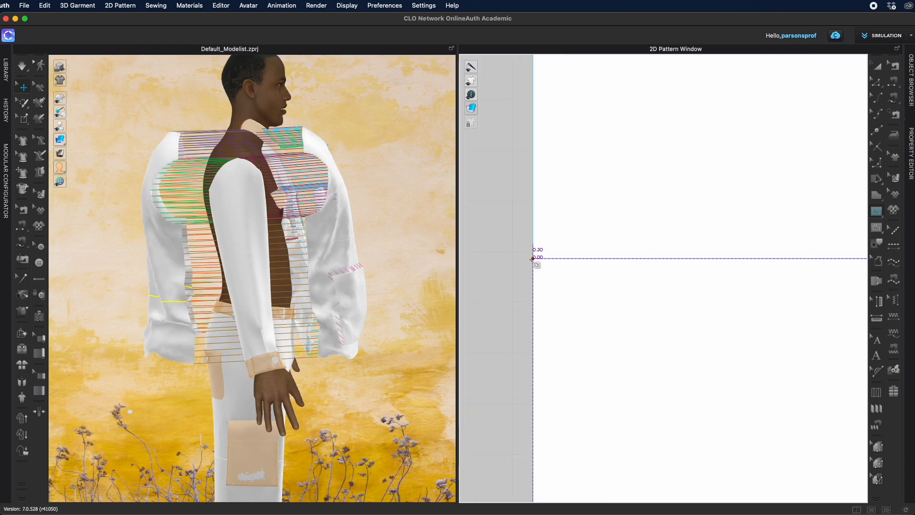
scroll(828, 138, up, 4)
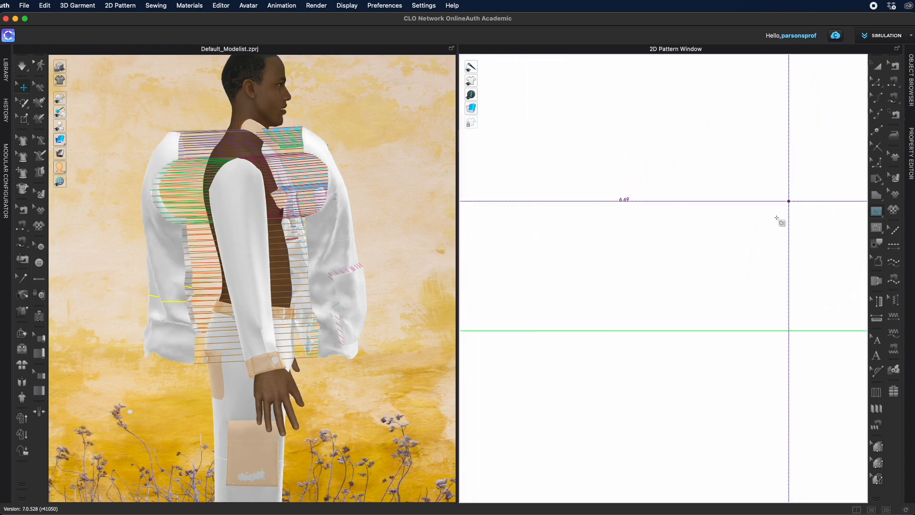
scroll(797, 191, down, 5)
key(z)
scroll(584, 249, up, 3)
scroll(596, 251, down, 2)
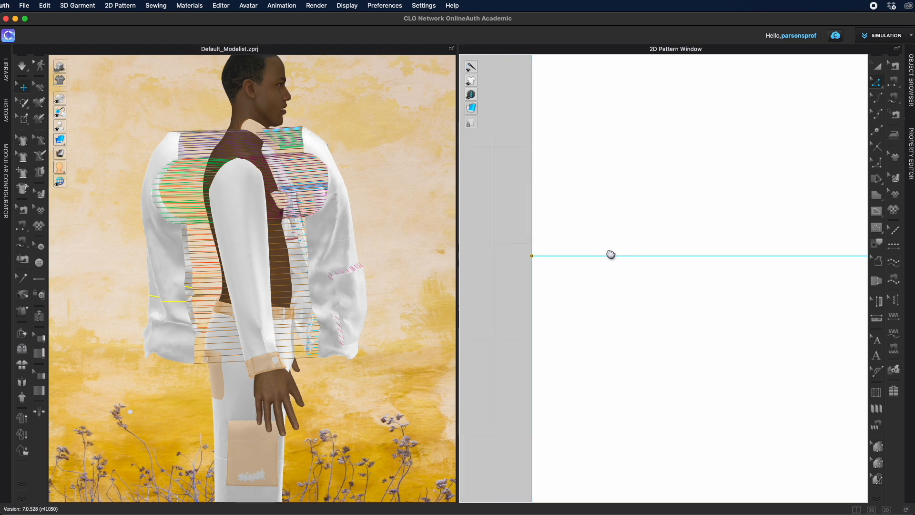
Step: Extend the back panel's new internal line to the pattern outline, adding a point where they meet
right_click(527, 257)
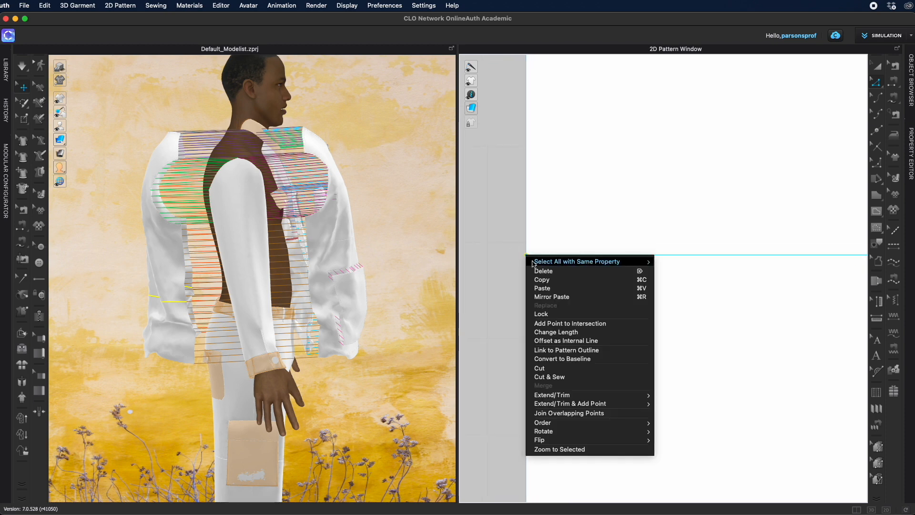
right_click(618, 247)
mouse_move(662, 309)
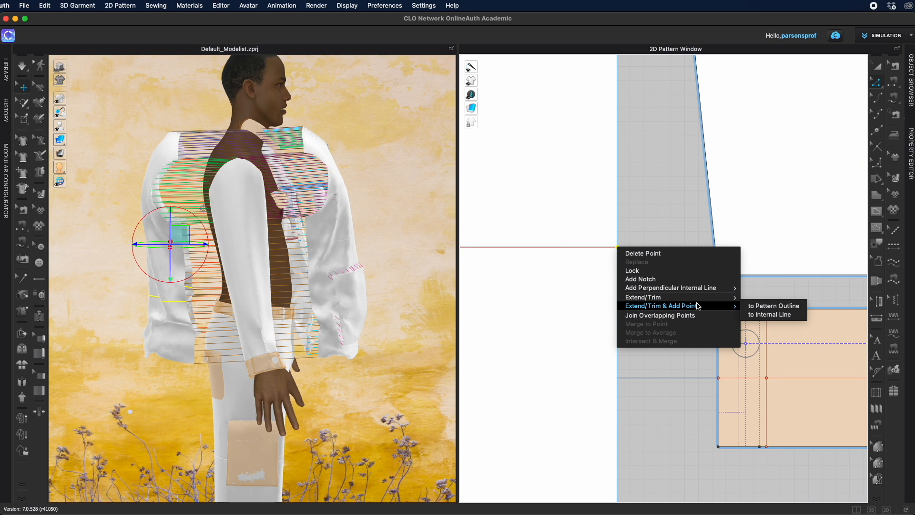
click(752, 307)
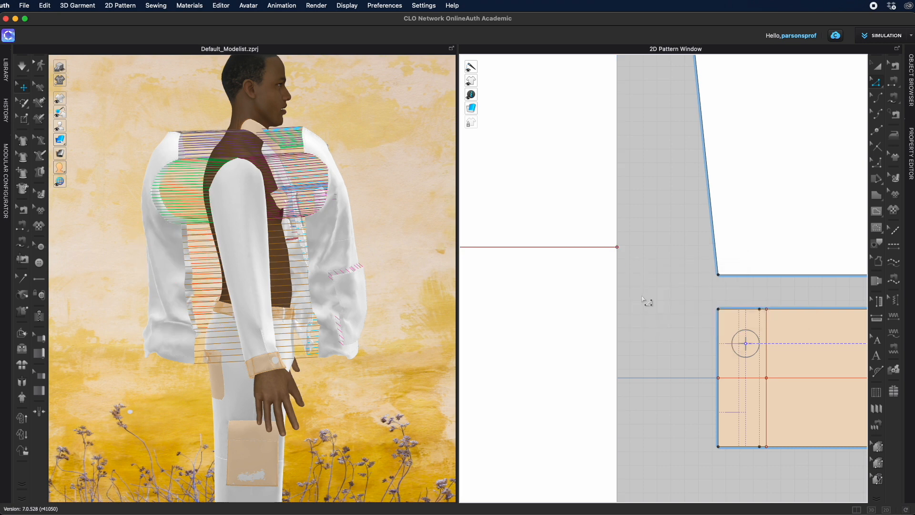
Step: Delete the back body panel's lower section below the new internal line
middle_drag(657, 290, 716, 201)
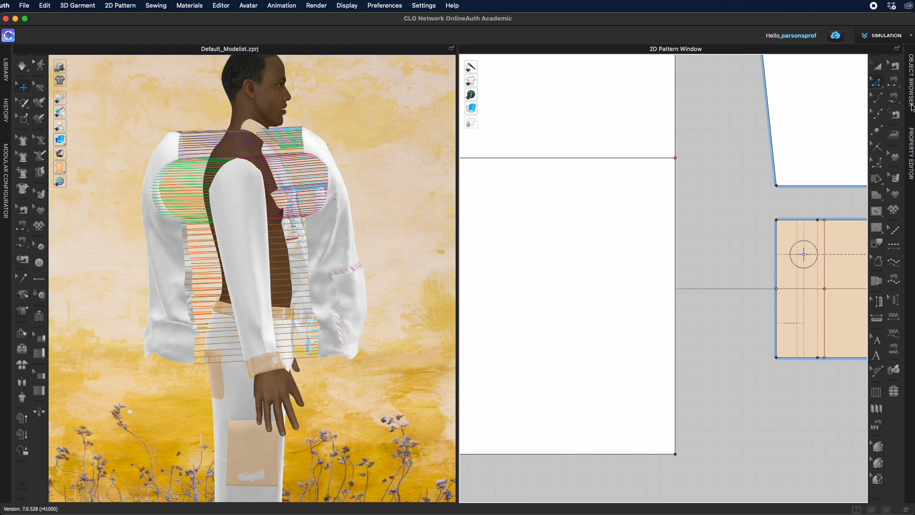
click(875, 84)
click(676, 263)
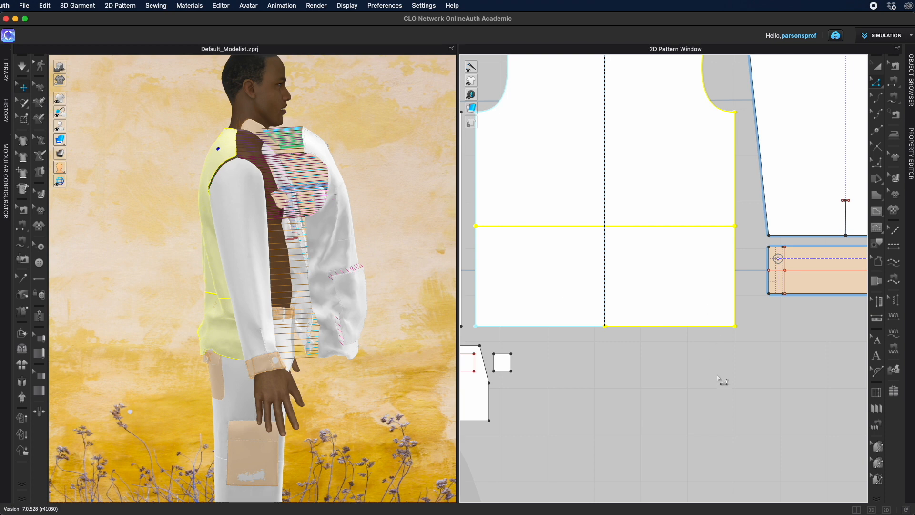
click(720, 377)
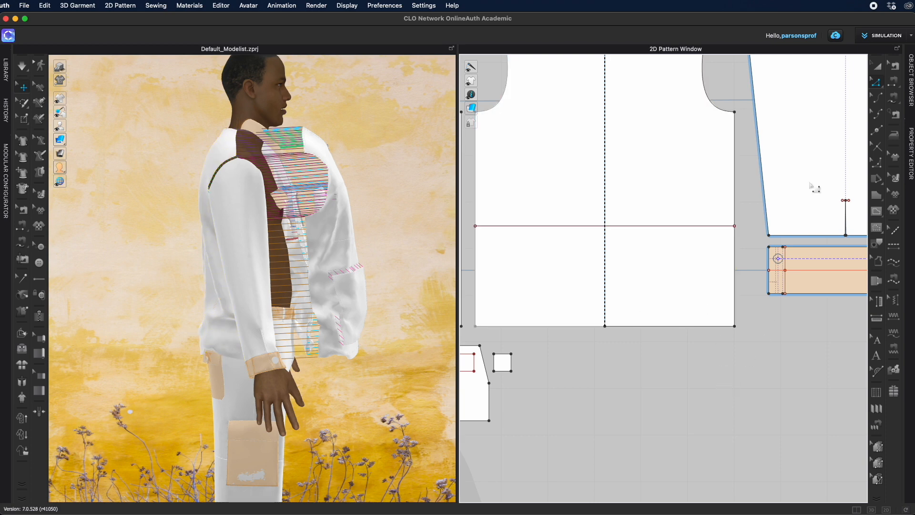
drag(472, 312, 753, 334)
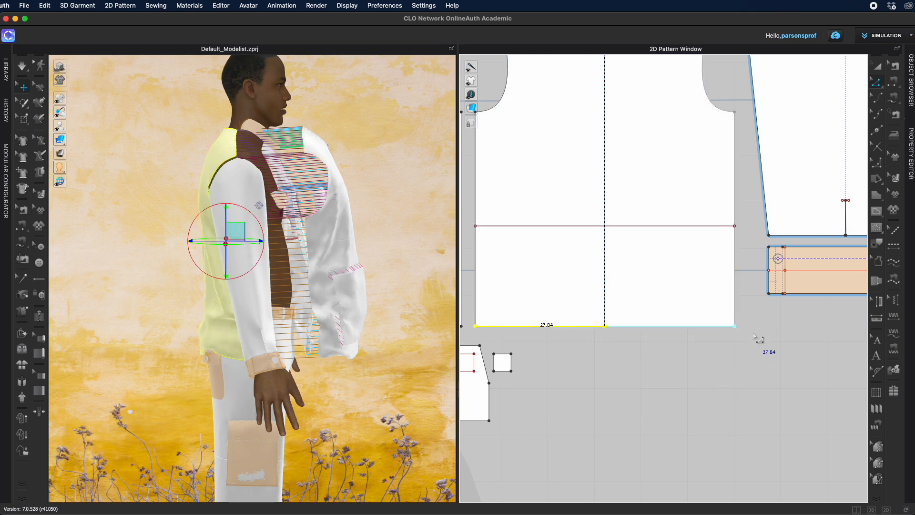
key(Delete)
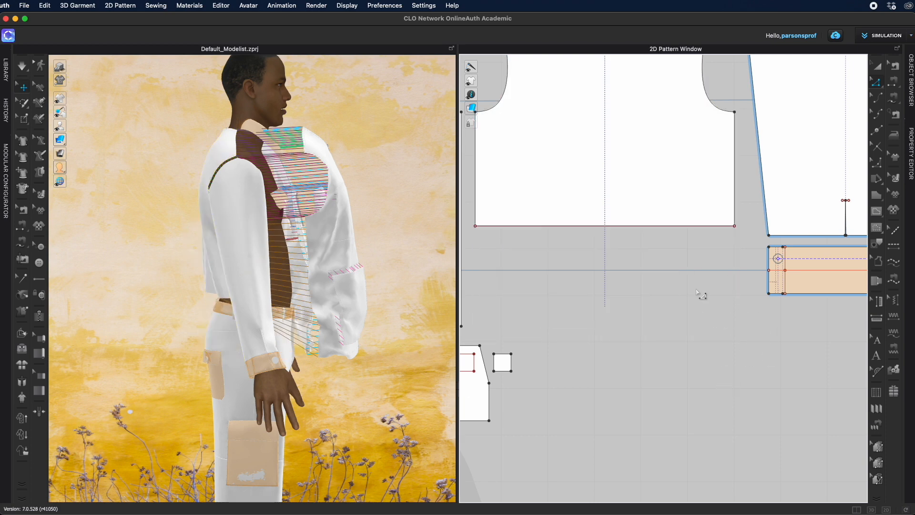
Step: Delete the separate pocket pattern pieces lying beneath the front panels
scroll(280, 335, up, 5)
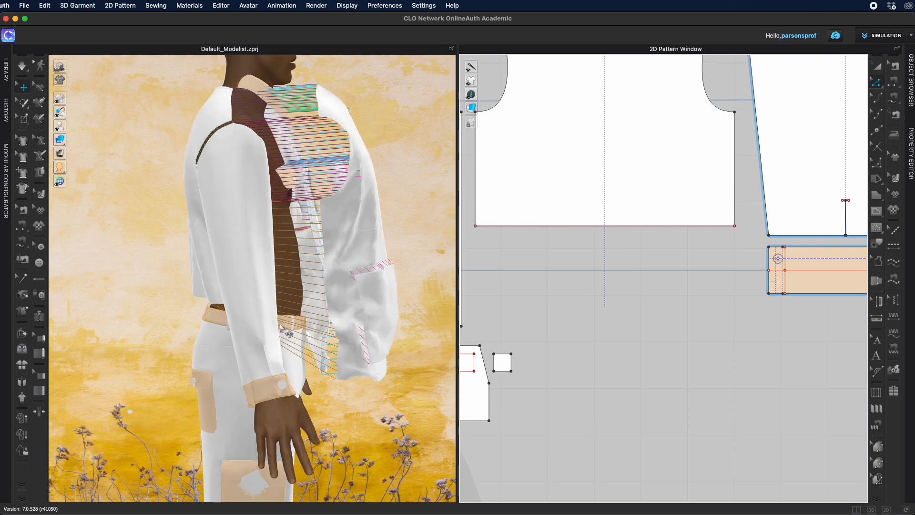
right_drag(346, 337, 274, 382)
scroll(591, 366, down, 3)
scroll(591, 366, down, 5)
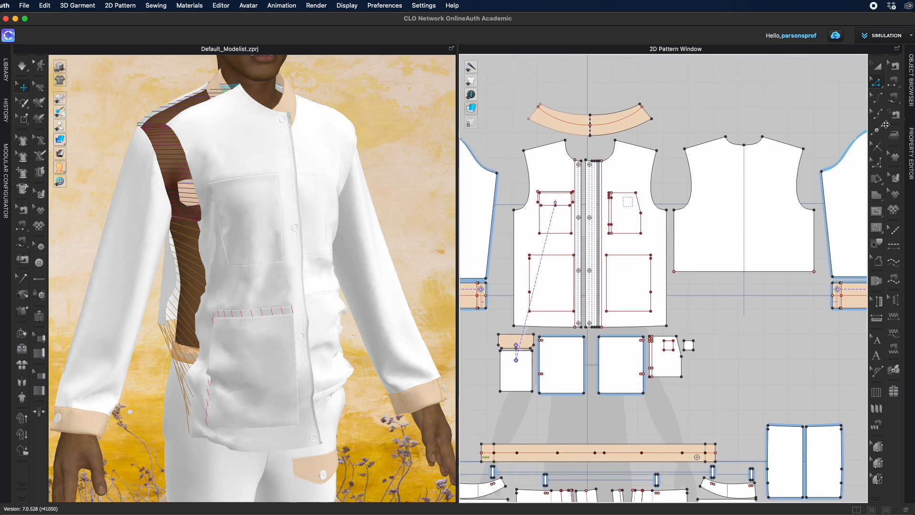
key(a)
drag(491, 330, 708, 422)
key(Delete)
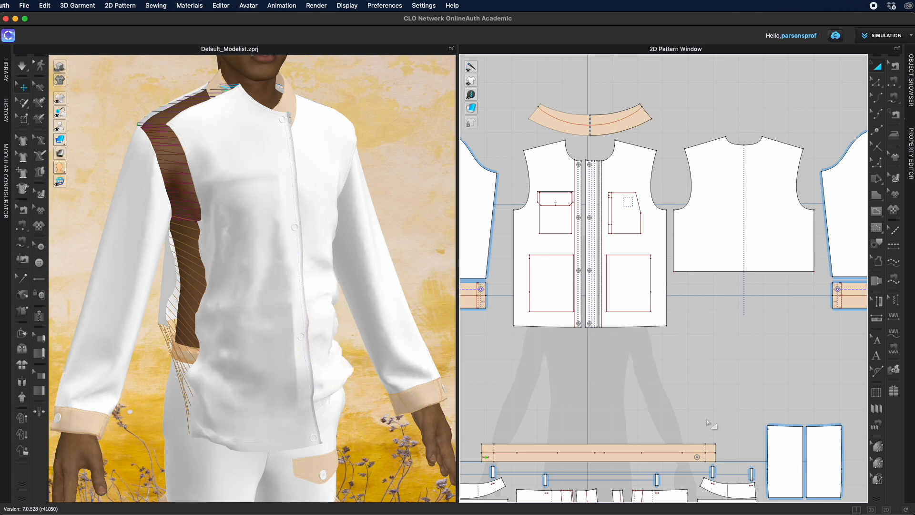
Step: Delete the two large lower pocket outlines from the front panels
click(550, 256)
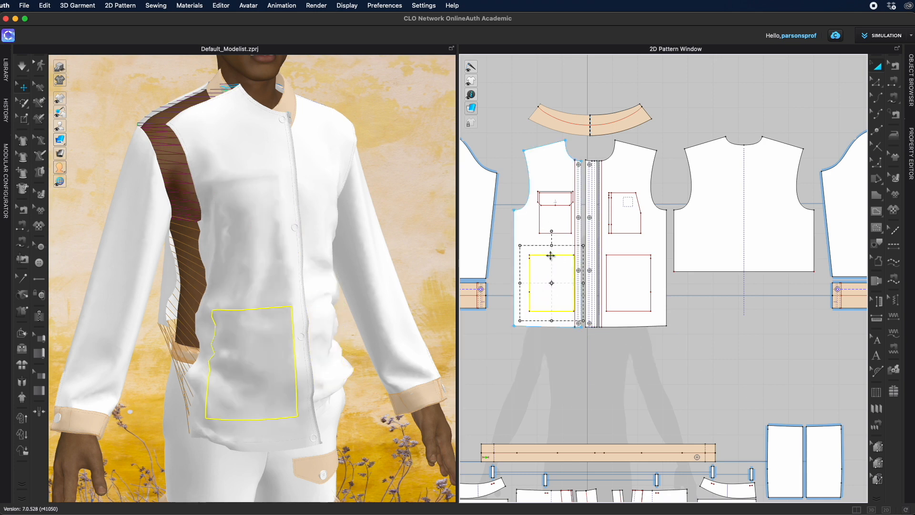
shift+click(635, 257)
key(Delete)
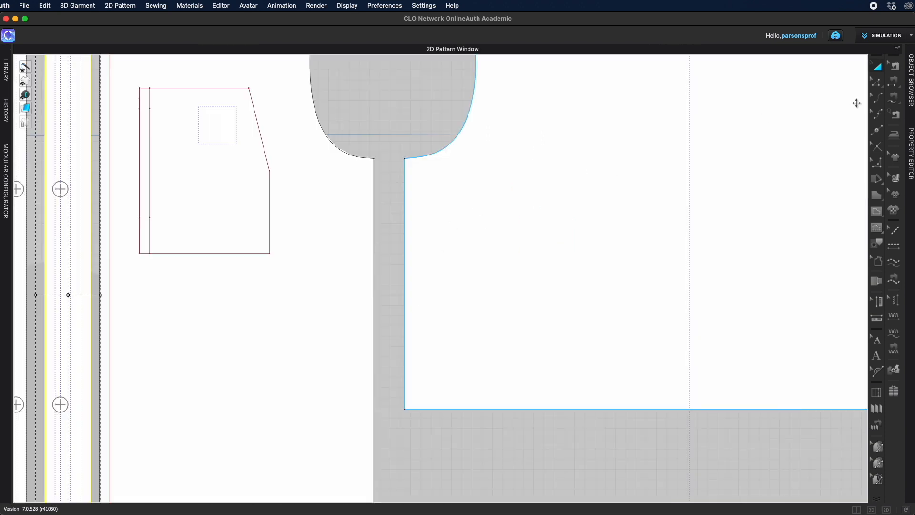
Step: Split the left front panel's side edge into two lines, setting the first line to 24.4 cm
key(z)
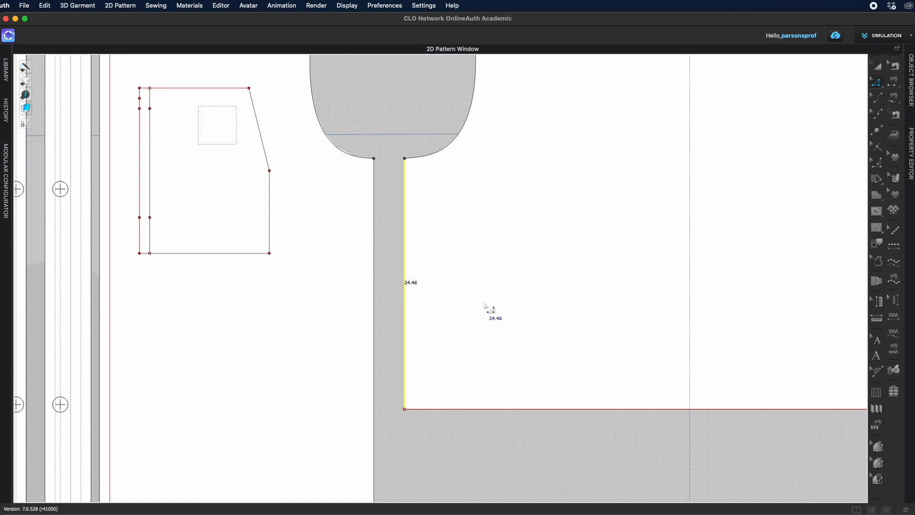
click(877, 131)
click(375, 410)
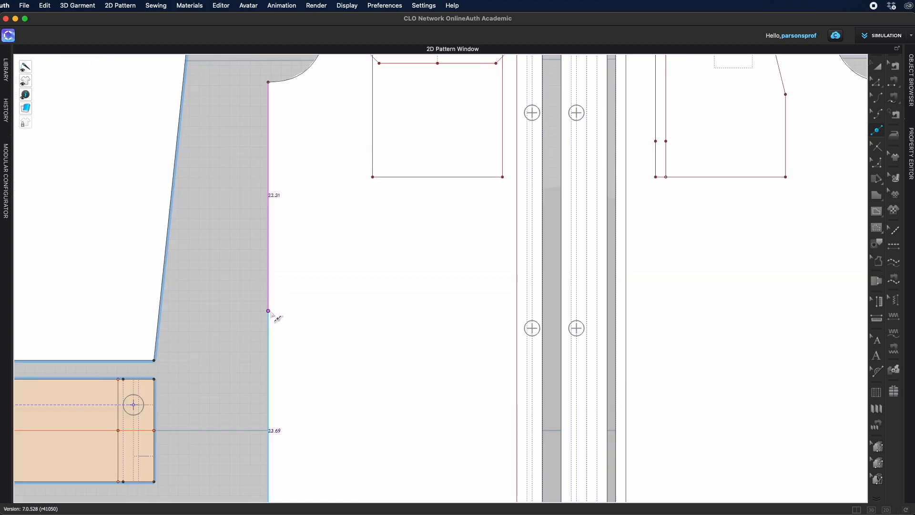
right_click(268, 310)
text(24)
text(.47)
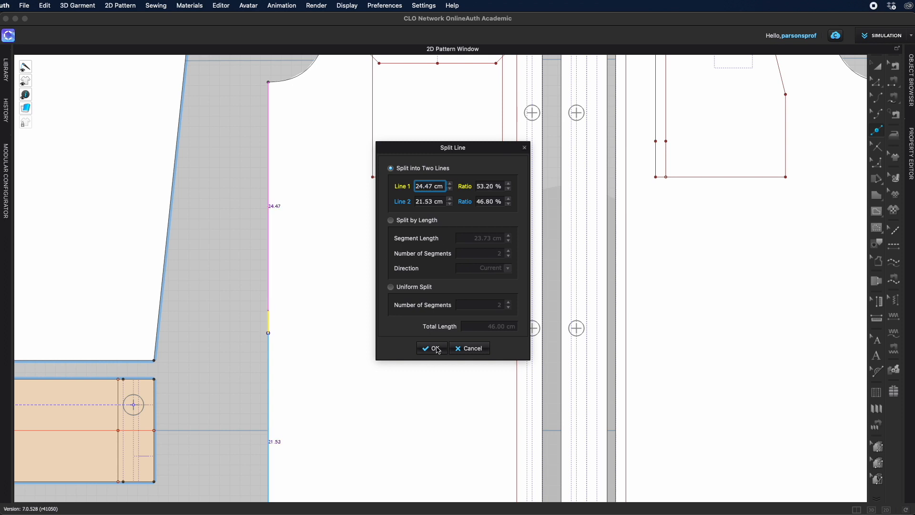
click(432, 348)
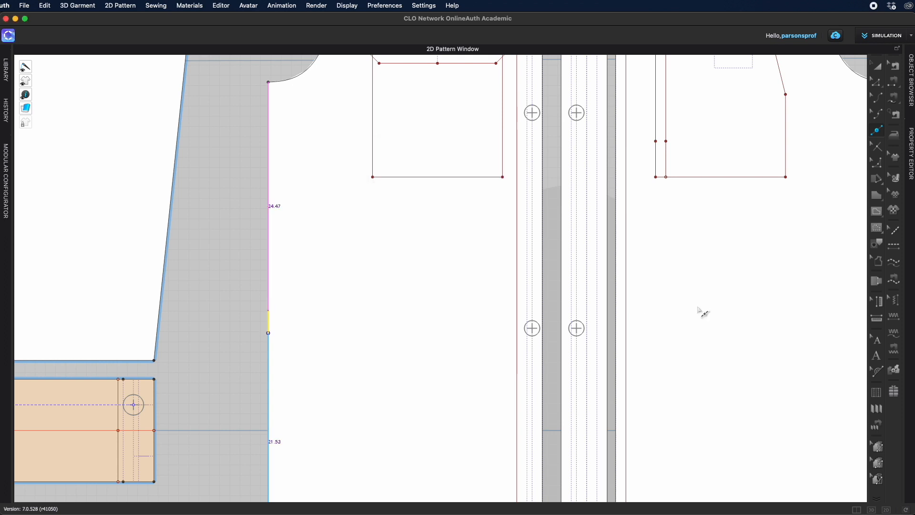
Step: Draw a horizontal internal line across the right front panel from its side edge toward the front edge
scroll(314, 332, right, 10)
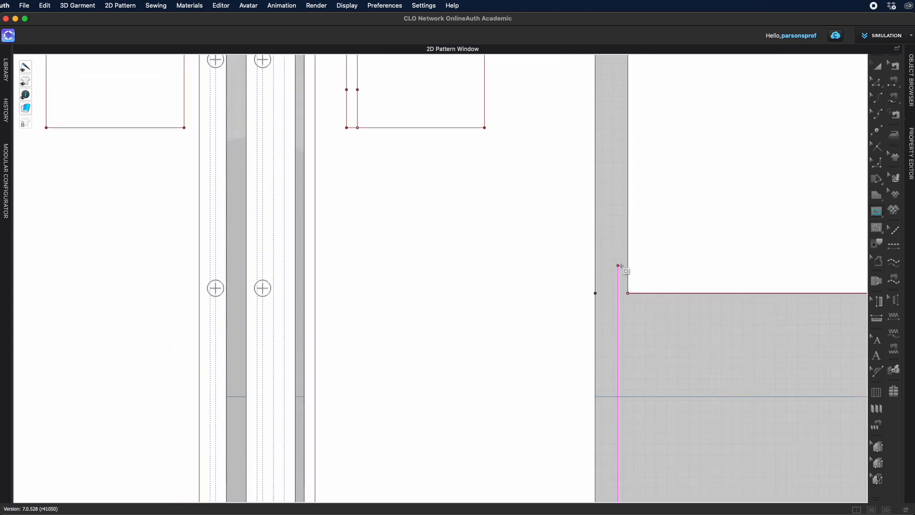
click(596, 294)
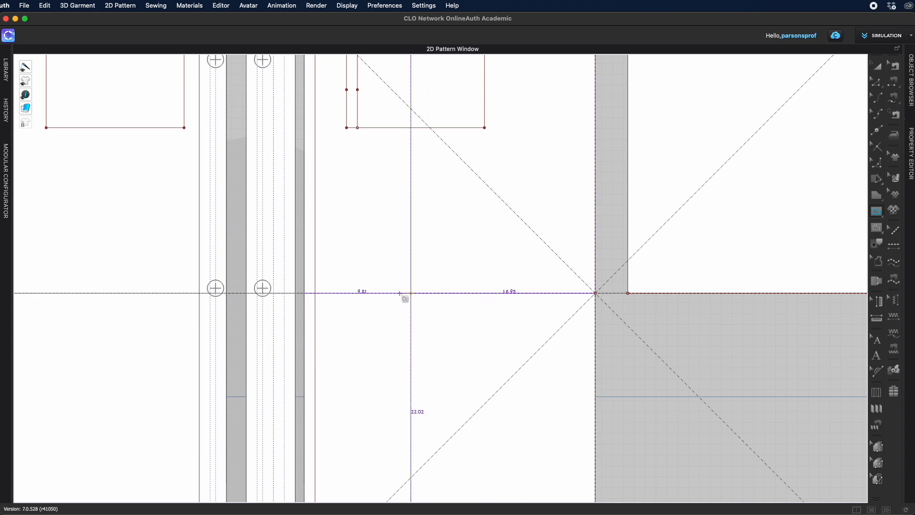
click(305, 292)
Step: Extend the right front panel's new internal line to the pattern outline, adding a point
scroll(725, 206, up, 10)
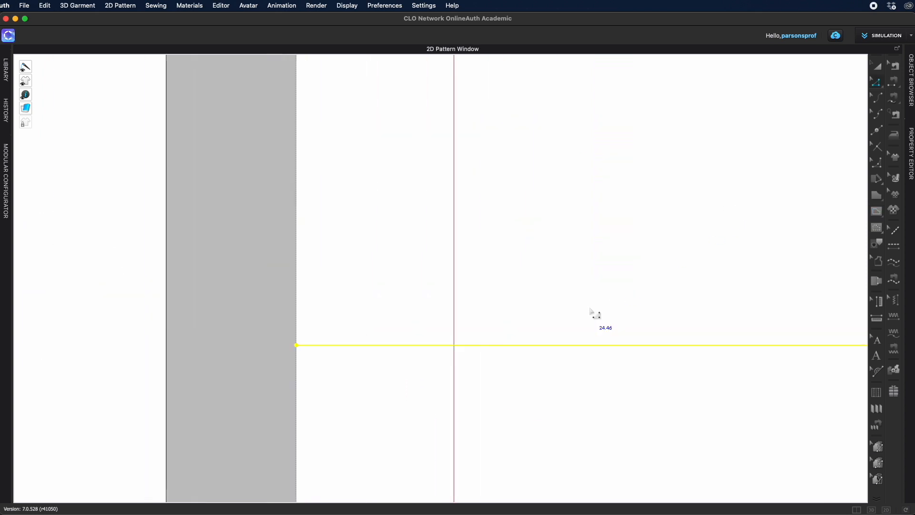
scroll(556, 324, up, 3)
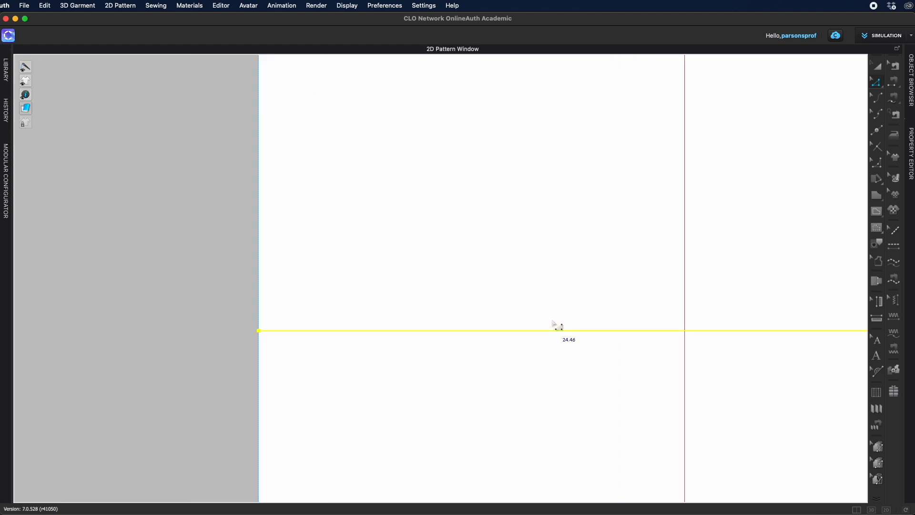
right_click(259, 332)
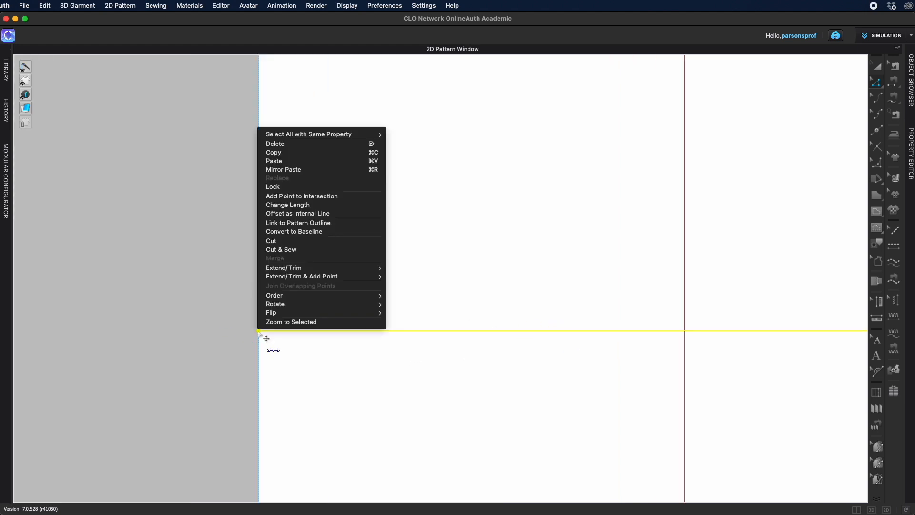
mouse_move(285, 277)
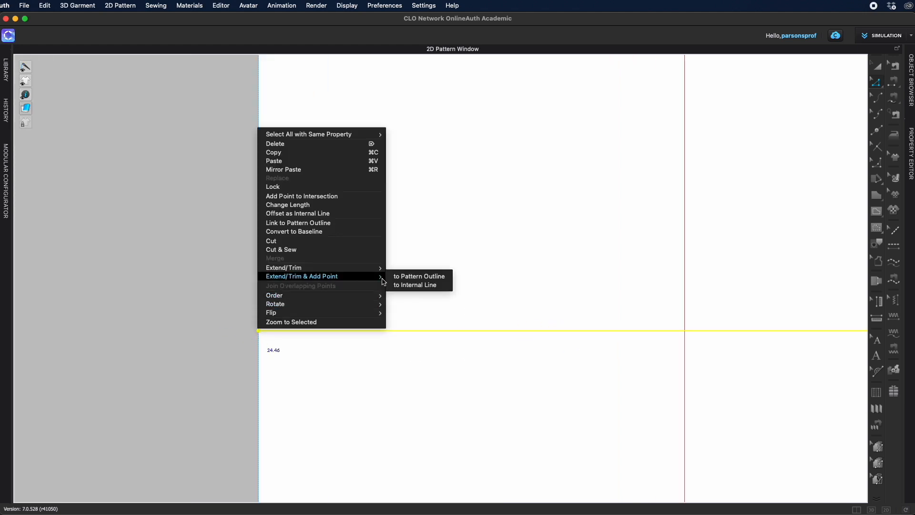
click(416, 276)
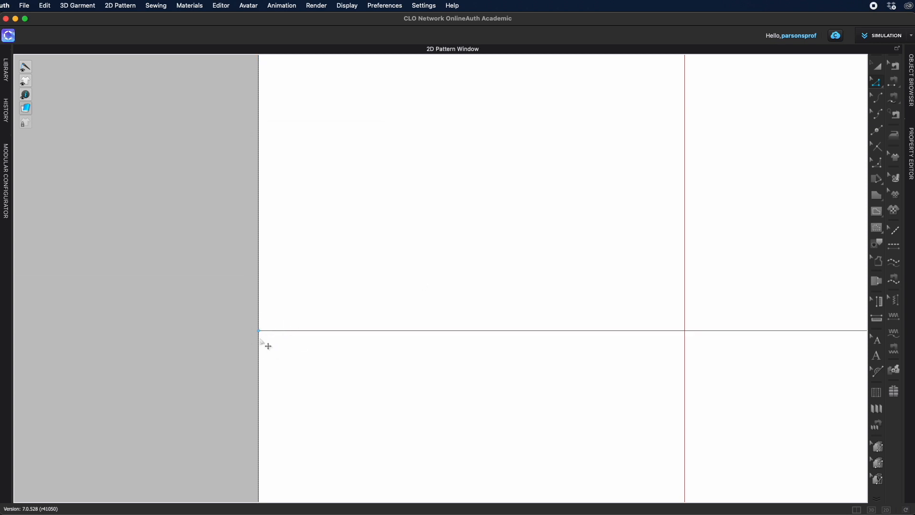
Step: Delete the right front panel's lower section below the internal line
scroll(325, 383, down, 8)
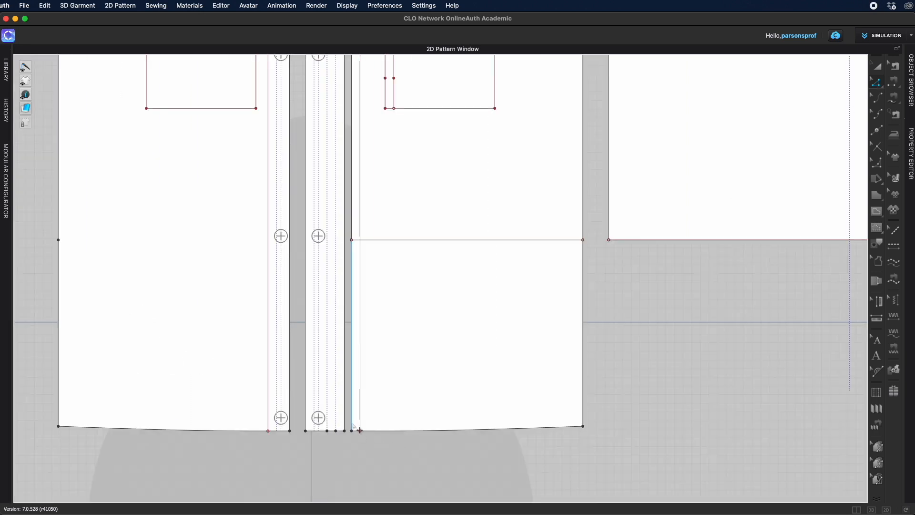
drag(348, 421, 626, 462)
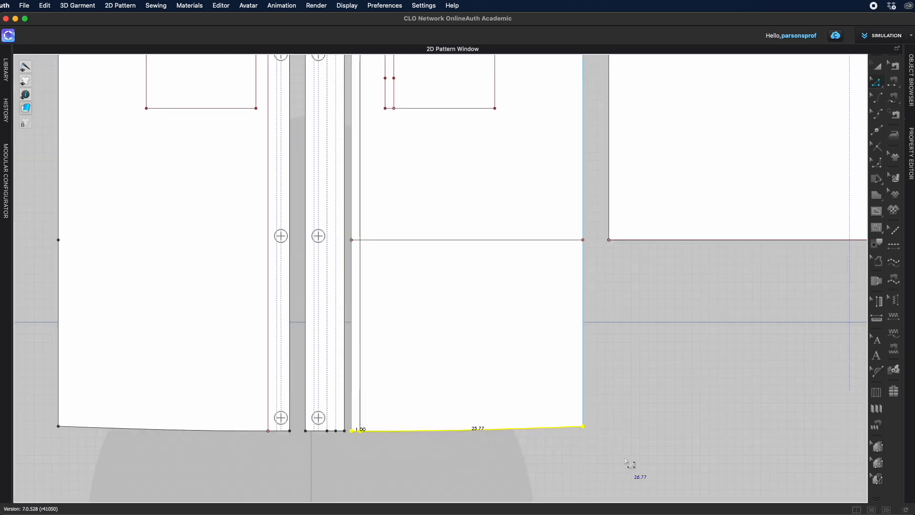
key(Delete)
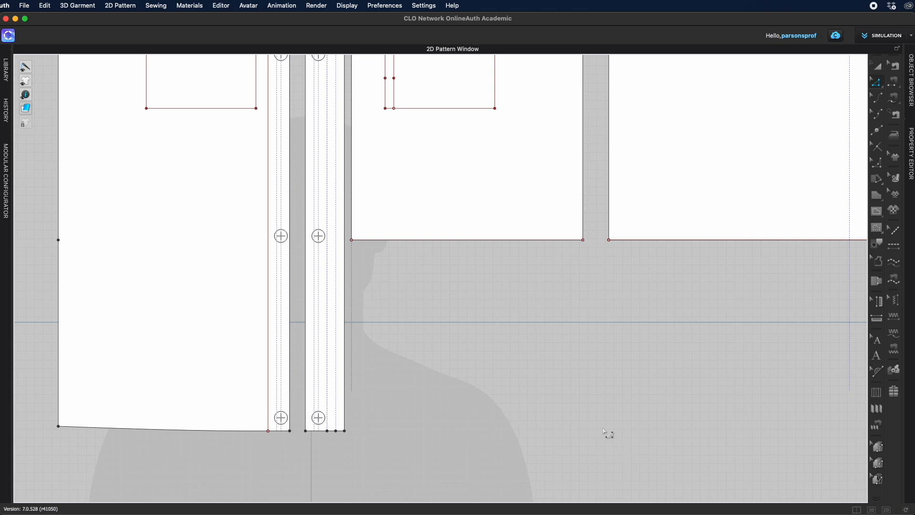
Step: Compare the side edge lengths of the front and back panels
scroll(605, 431, down, 2)
middle_drag(646, 373, 568, 453)
scroll(602, 439, up, 4)
middle_drag(592, 381, 601, 502)
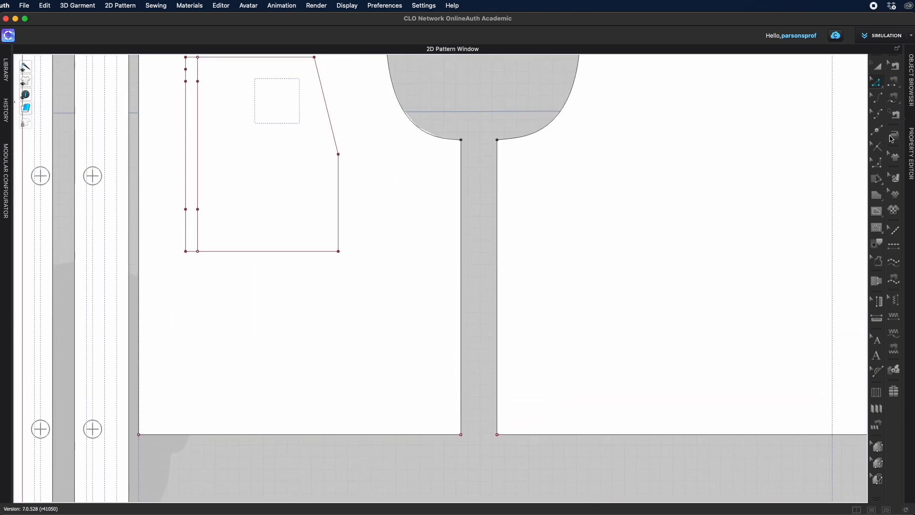
click(878, 84)
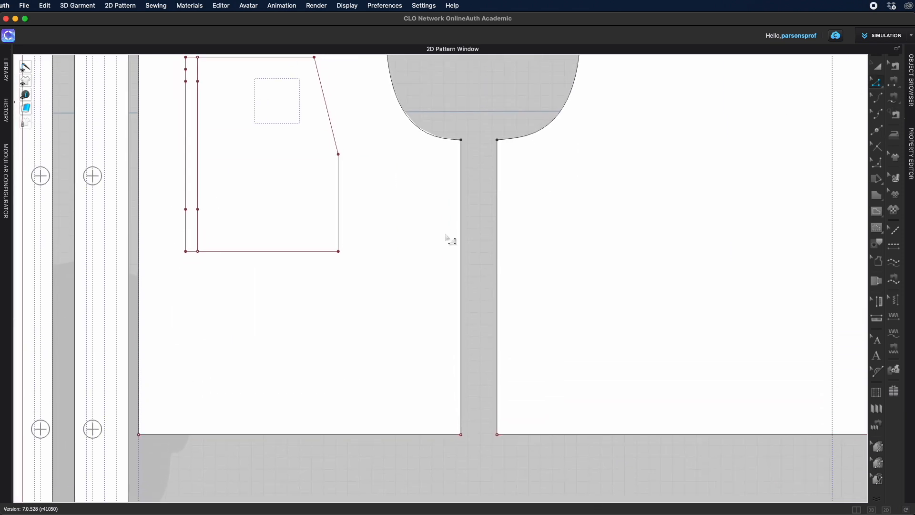
click(497, 273)
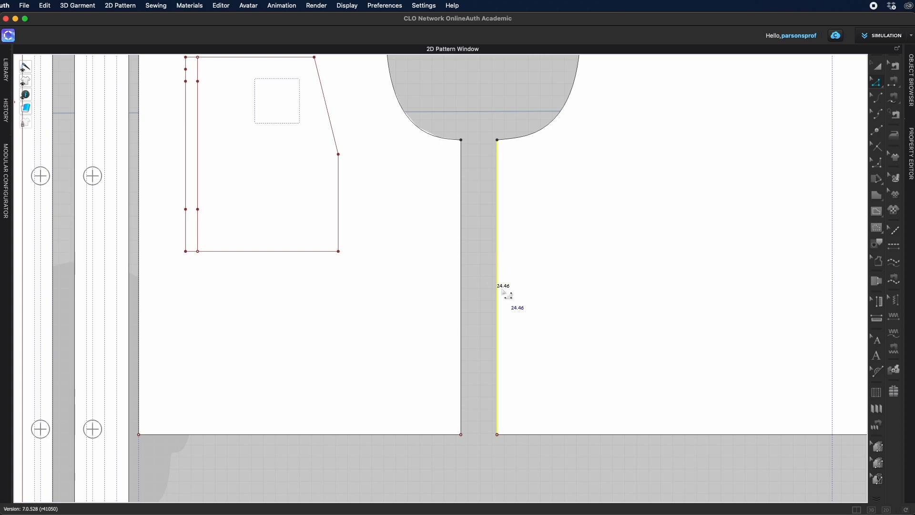
click(462, 293)
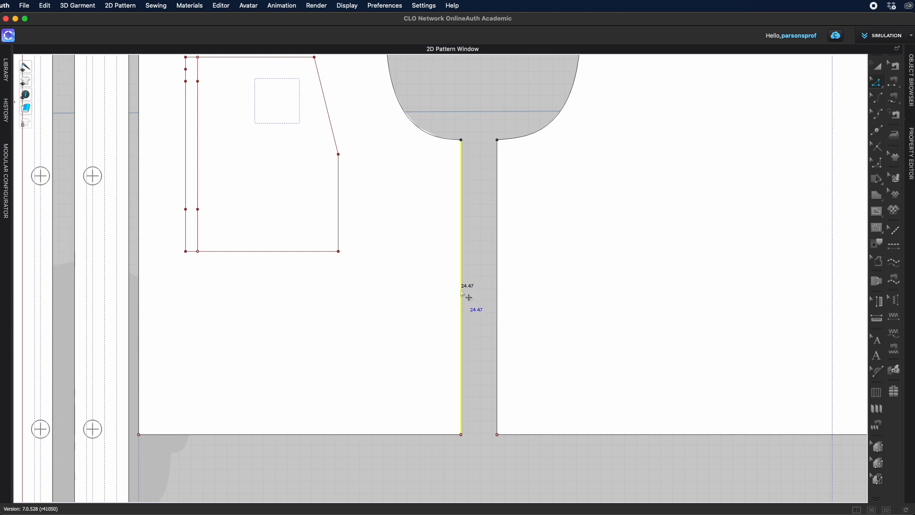
key(x)
scroll(221, 374, down, 2)
middle_drag(224, 372, 550, 282)
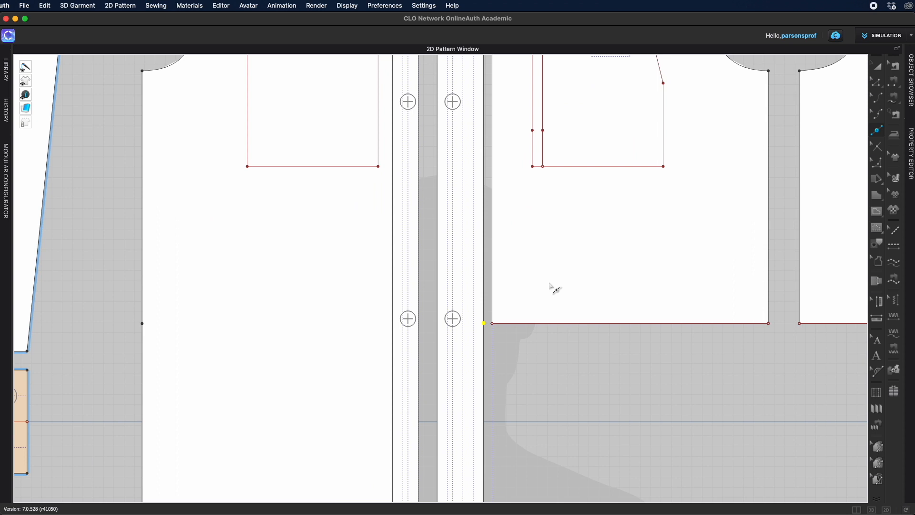
scroll(550, 282, up, 5)
middle_drag(500, 300, 591, 268)
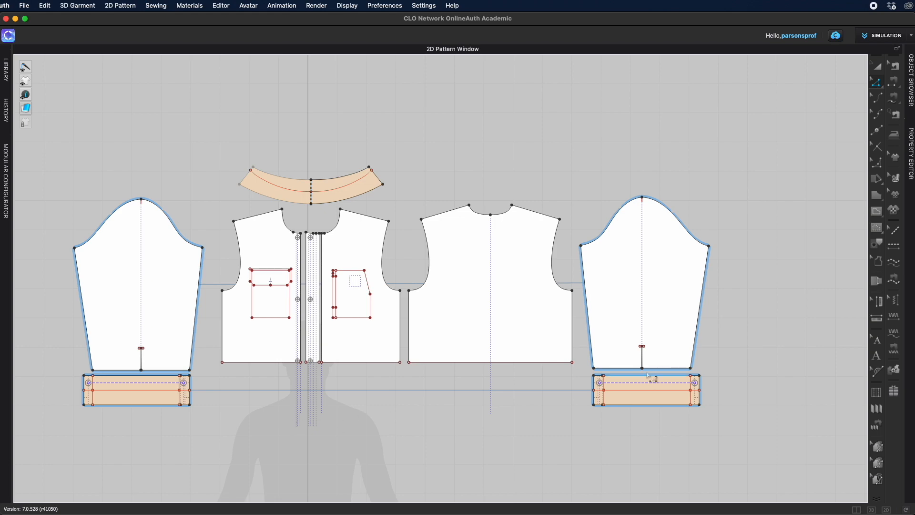
Step: Simulate the shortened jacket on the avatar and orbit around it in 3D
click(857, 510)
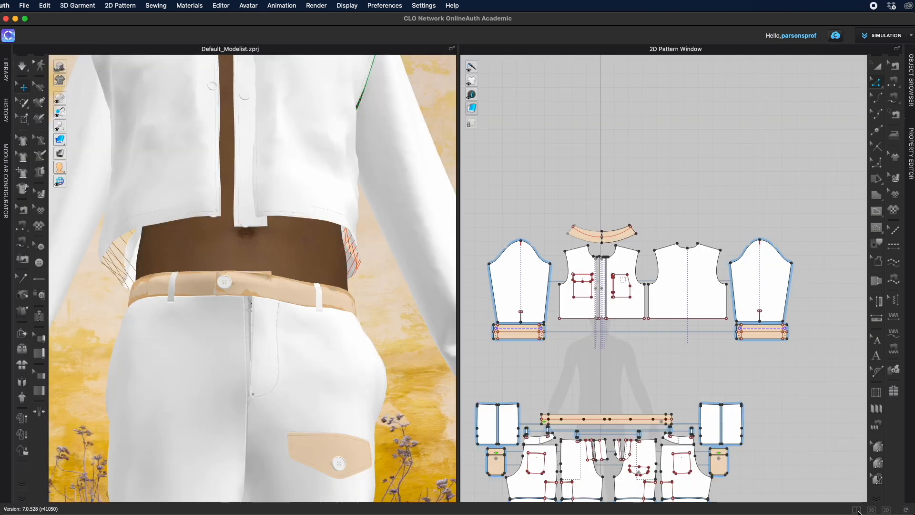
right_drag(398, 339, 507, 372)
scroll(351, 321, down, 5)
key(space)
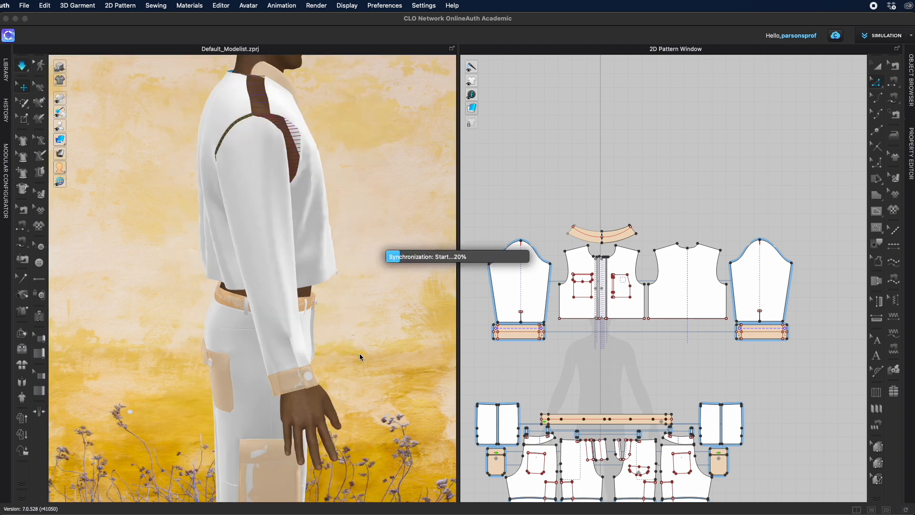
right_drag(352, 361, 273, 366)
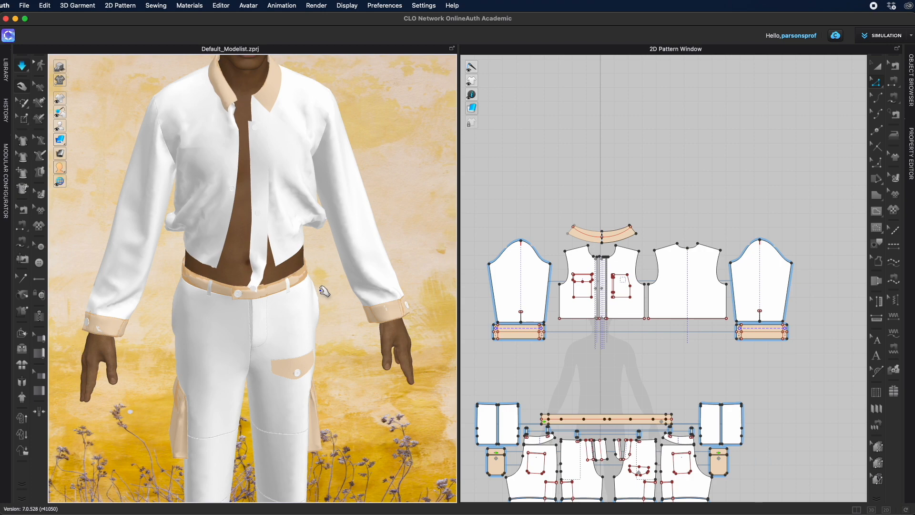
Step: Delete the sewing line on the front panel's side edge
drag(263, 171, 423, 164)
key(Delete)
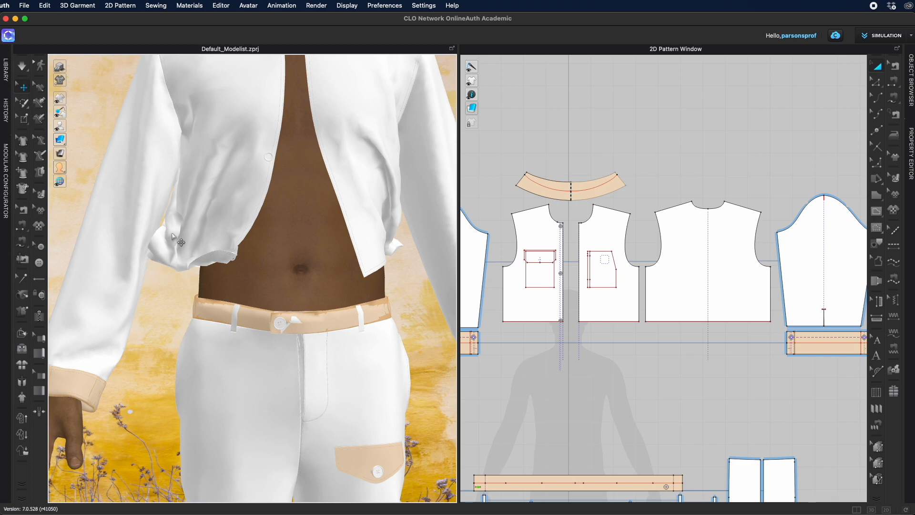
click(896, 67)
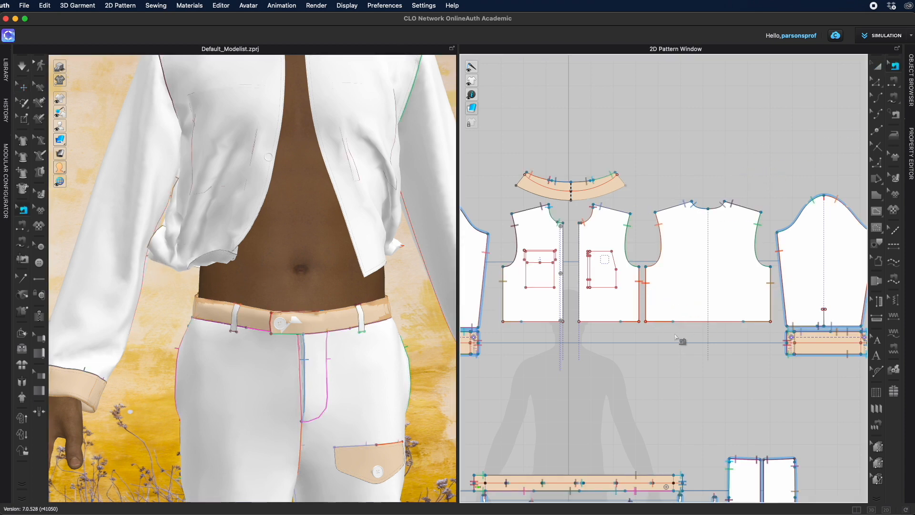
scroll(680, 340, up, 3)
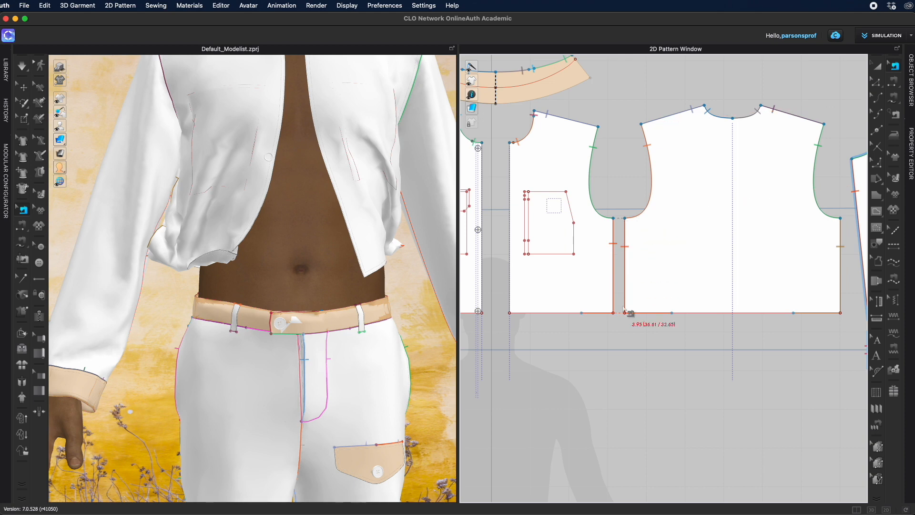
click(671, 313)
drag(632, 314, 614, 313)
scroll(553, 315, left, 5)
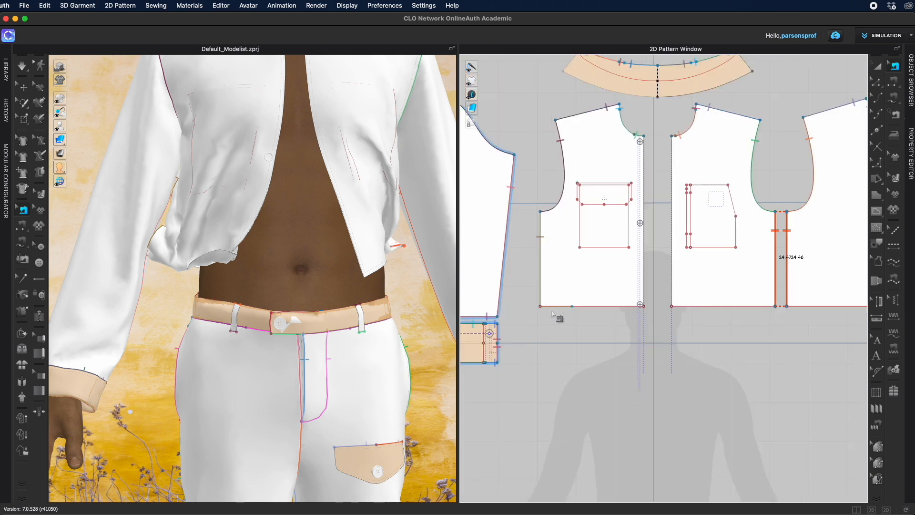
right_click(542, 282)
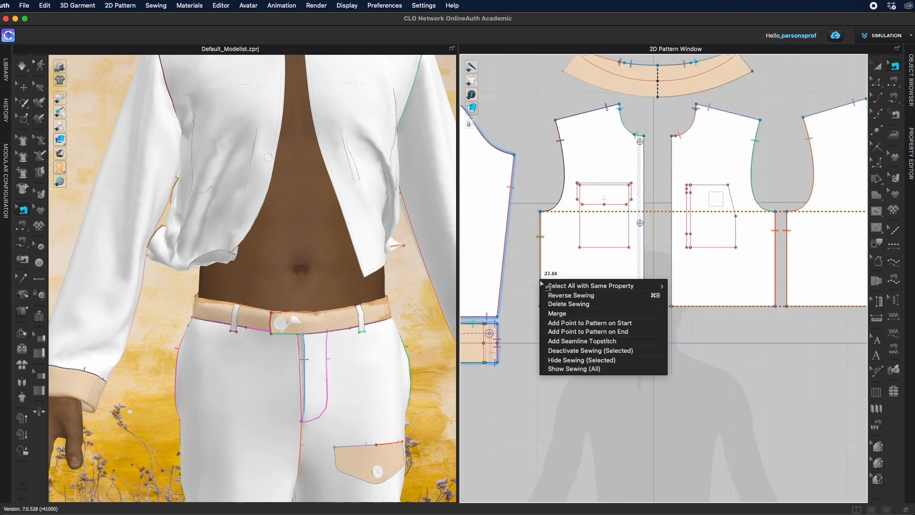
click(560, 305)
scroll(615, 318, down, 6)
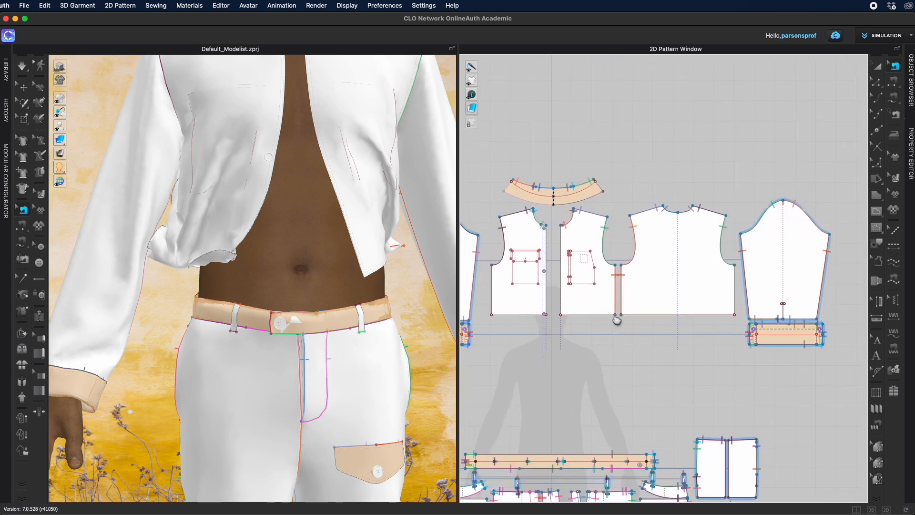
Step: Sew the front panel's side edge to the back panel's side edge and simulate the jacket
click(894, 83)
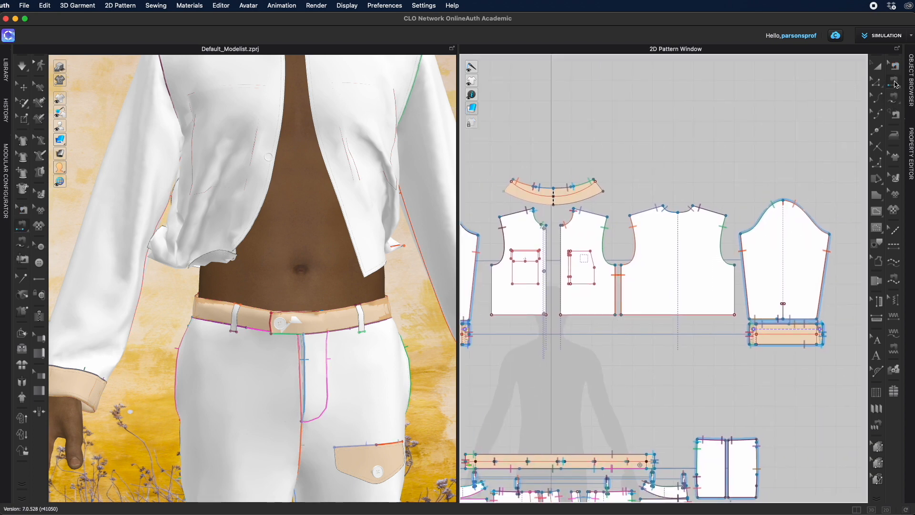
click(493, 291)
click(735, 279)
key(space)
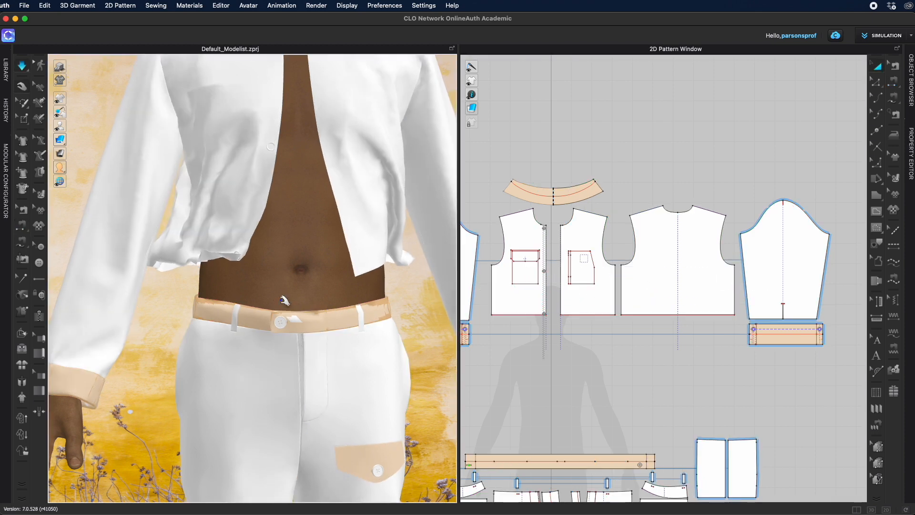
Step: Pull the front panel into place on the avatar during simulation and orbit around the jacket
click(255, 271)
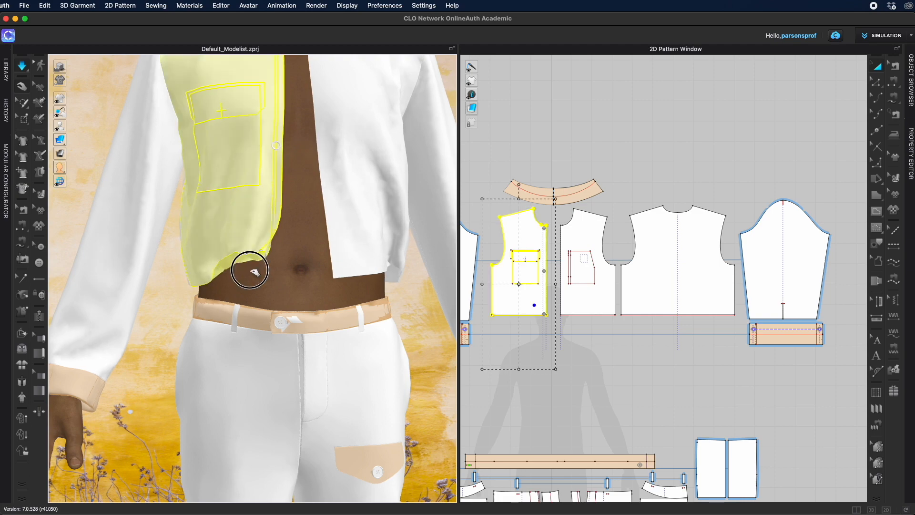
drag(251, 269, 260, 285)
key(space)
right_drag(310, 330, 493, 324)
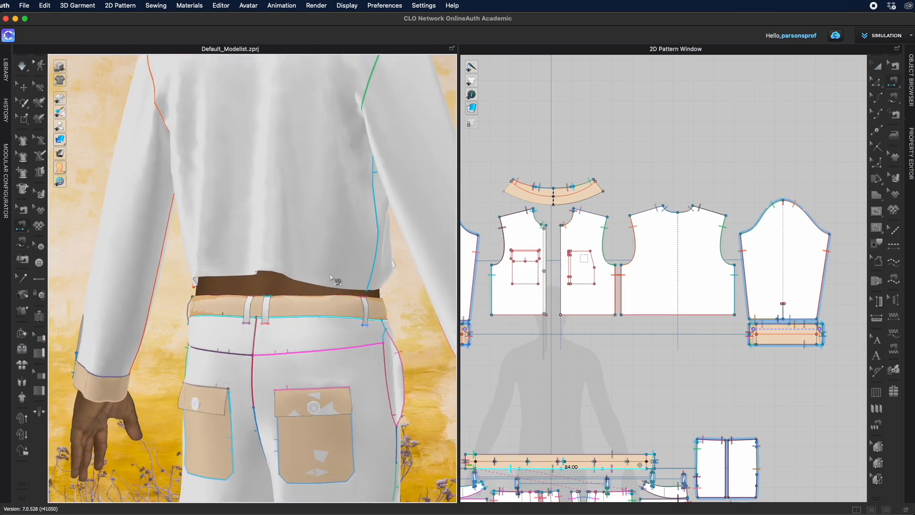
right_drag(415, 320, 12, 319)
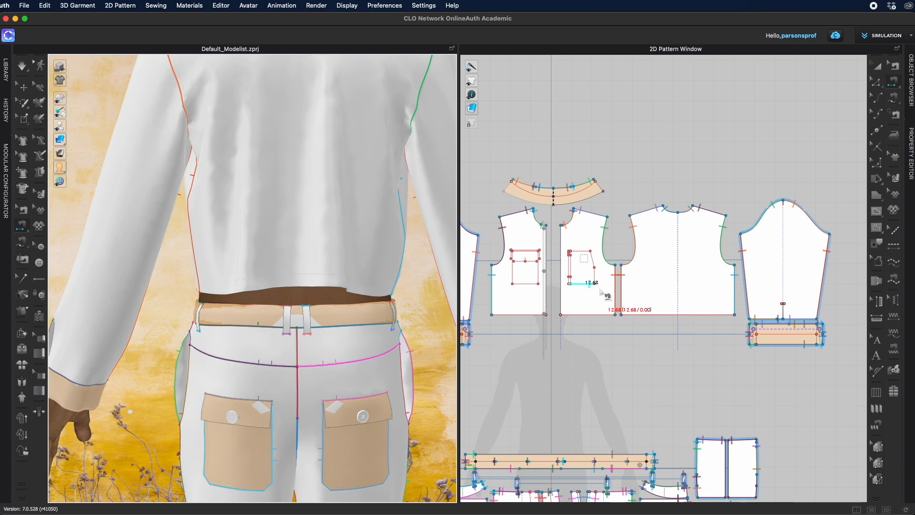
Step: Lower the hem of the front panel with the slanted pocket by 2 cm
click(879, 67)
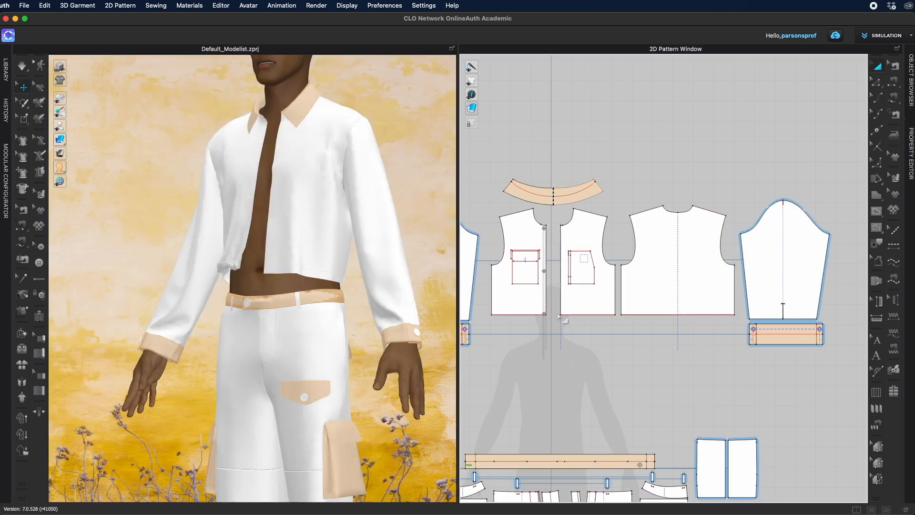
click(878, 82)
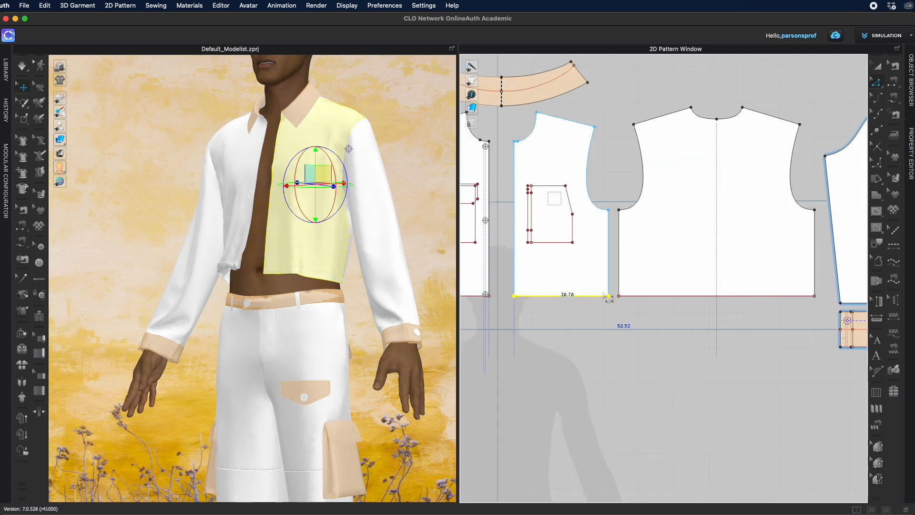
click(578, 297)
drag(577, 297, 577, 313)
right_click(577, 314)
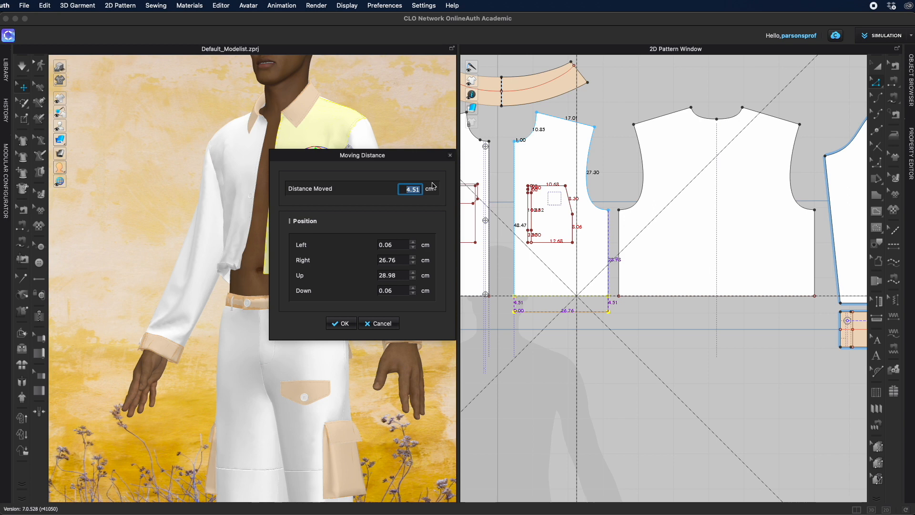
text(2)
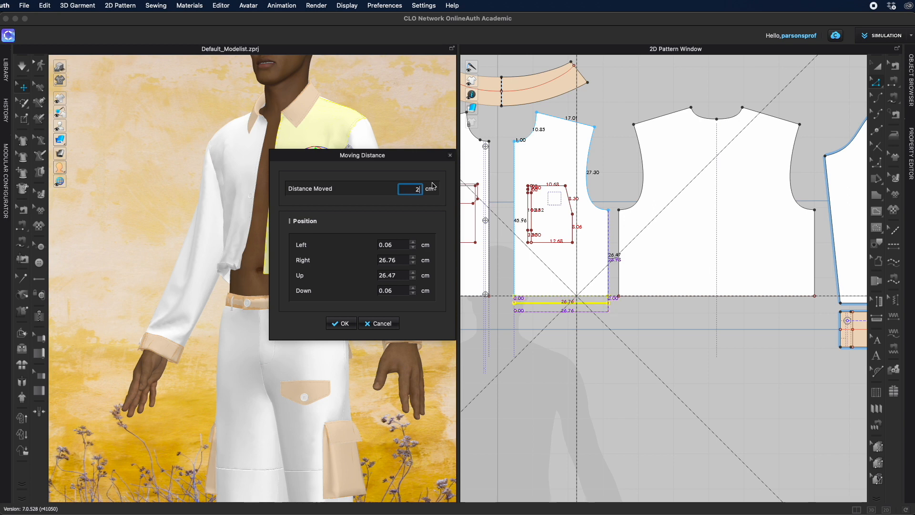
key(Return)
Step: Lower the other front panel's hem by 2 cm
middle_drag(557, 348, 664, 323)
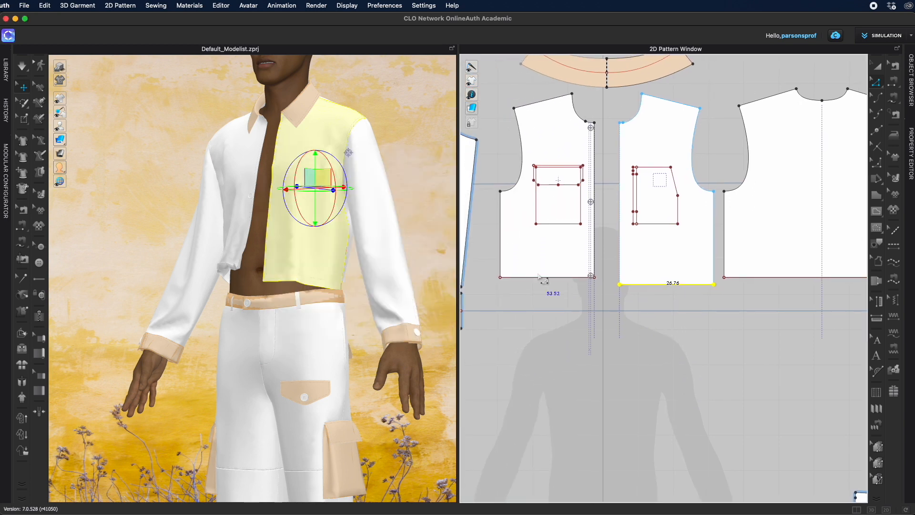
drag(491, 262, 605, 311)
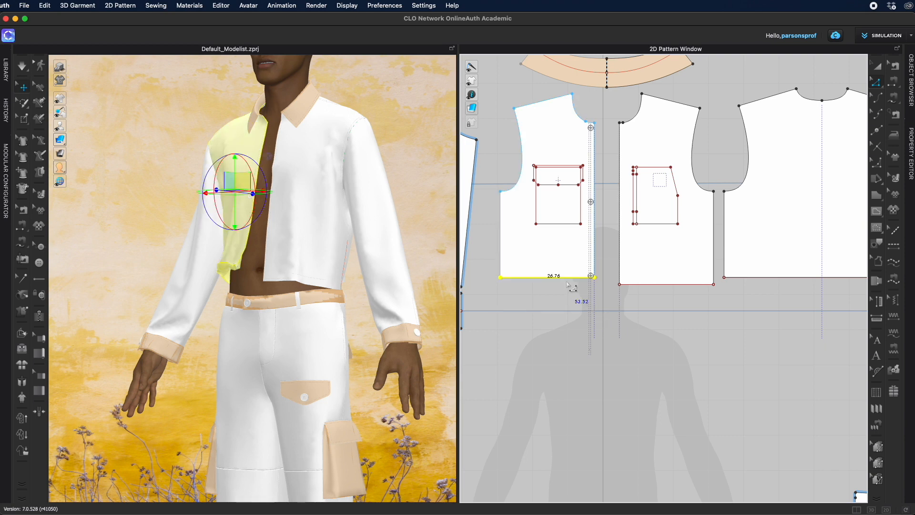
drag(571, 281, 571, 291)
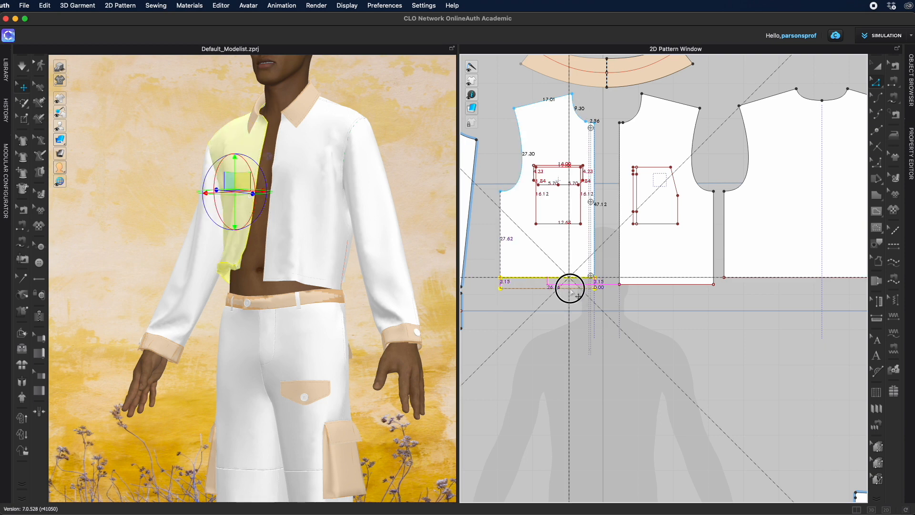
right_click(571, 292)
text(2)
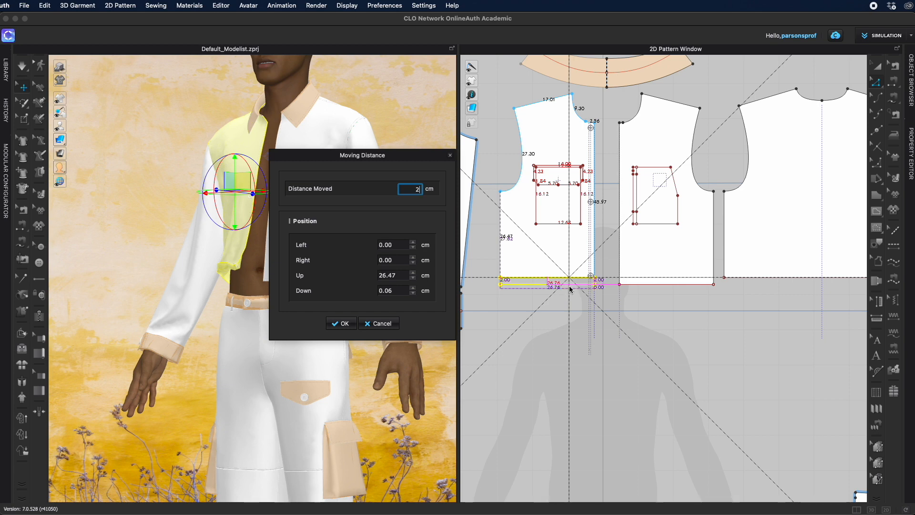
click(343, 324)
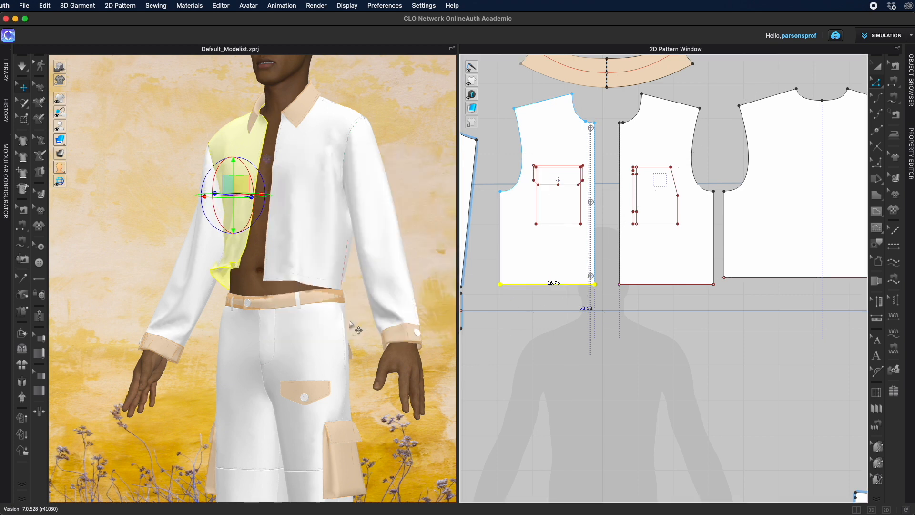
Step: Lower the back panel's hem by 1.80 cm
scroll(670, 347, right, 5)
drag(517, 277, 720, 306)
drag(654, 288, 654, 294)
right_click(654, 295)
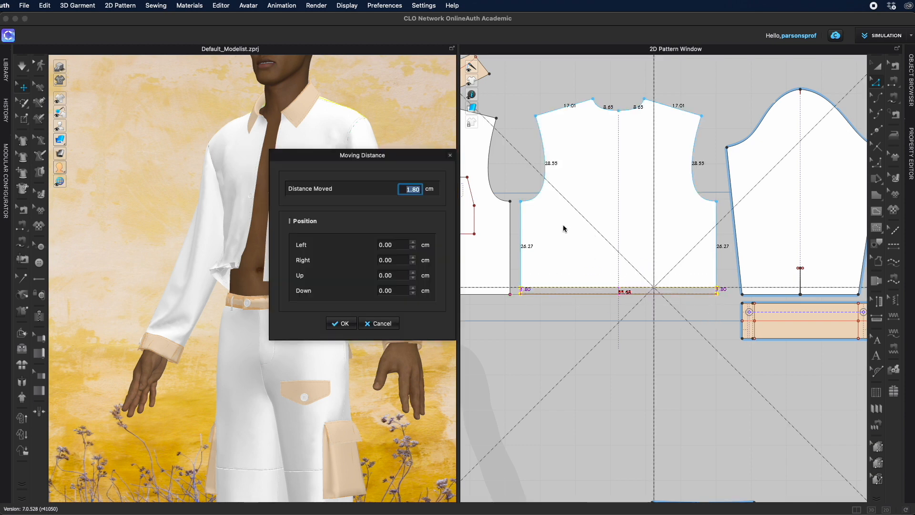
key(Return)
Step: Simulate the jacket with its lowered hems and orbit around the avatar to inspect the fit
right_drag(364, 313, 197, 333)
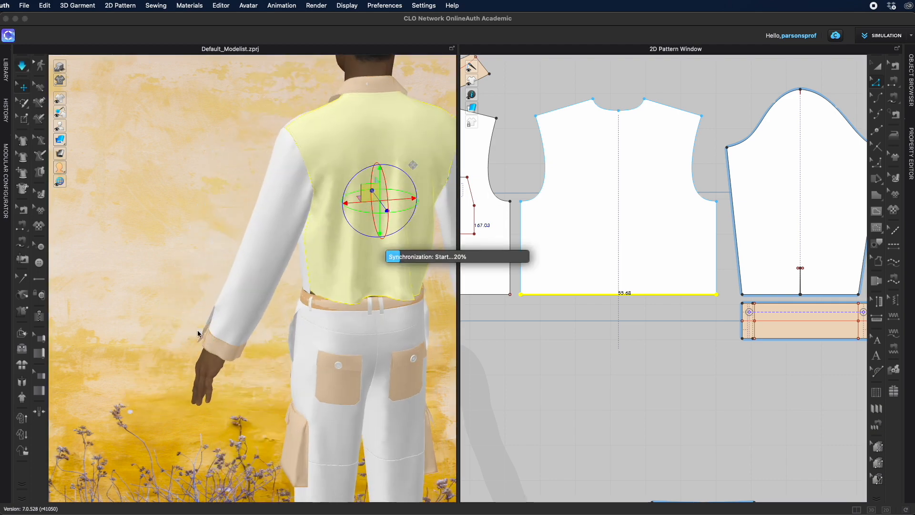
right_drag(425, 337, 296, 367)
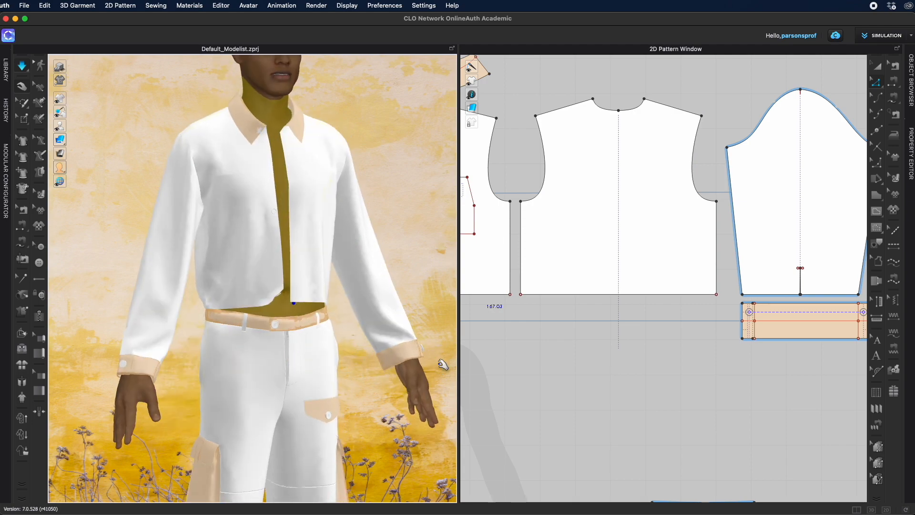
key(space)
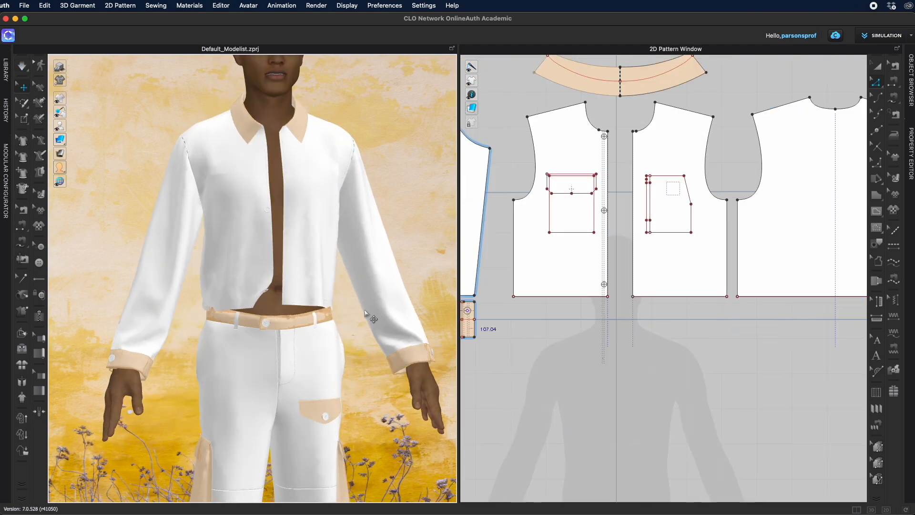
scroll(280, 167, down, 3)
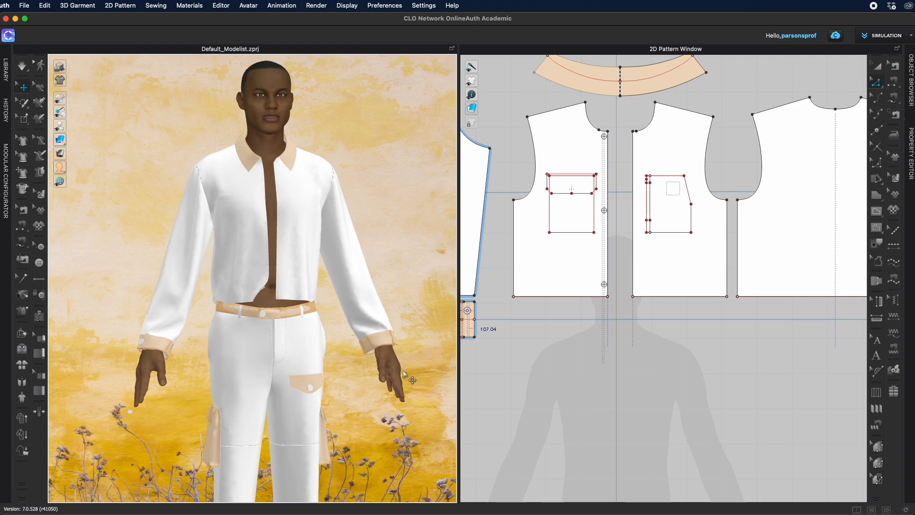
scroll(402, 367, up, 5)
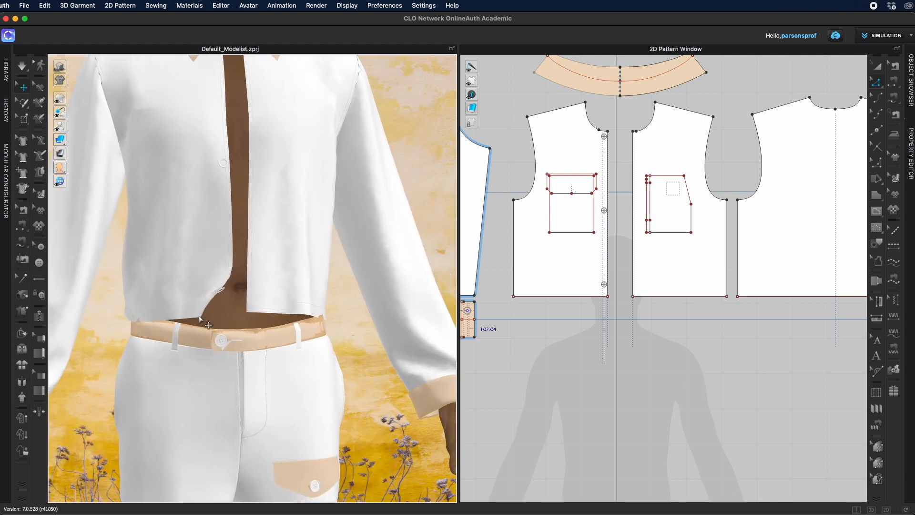
click(220, 273)
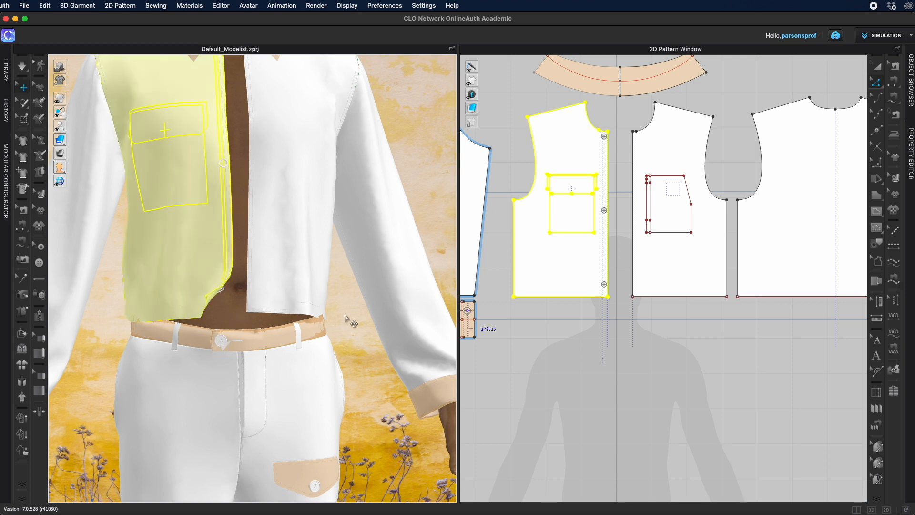
click(354, 350)
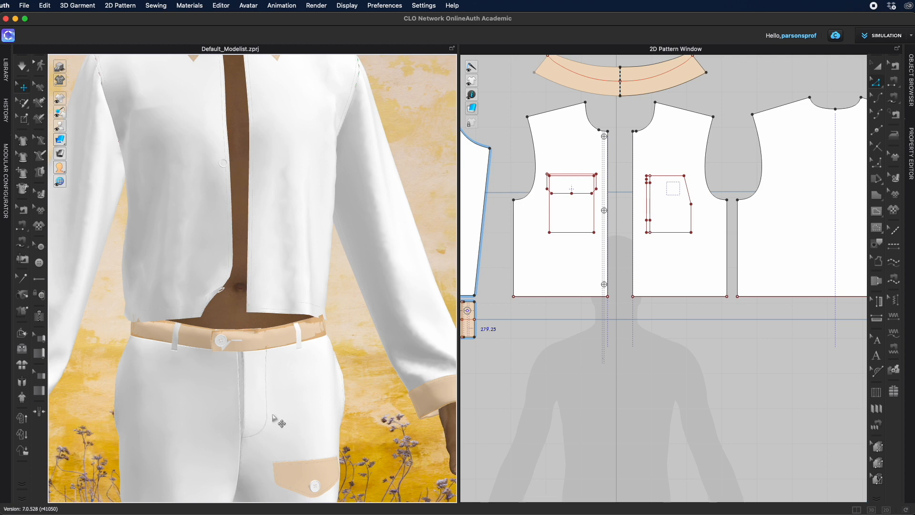
mouse_move(368, 403)
right_down()
mouse_move(484, 388)
mouse_move(367, 402)
right_up()
scroll(362, 401, down, 8)
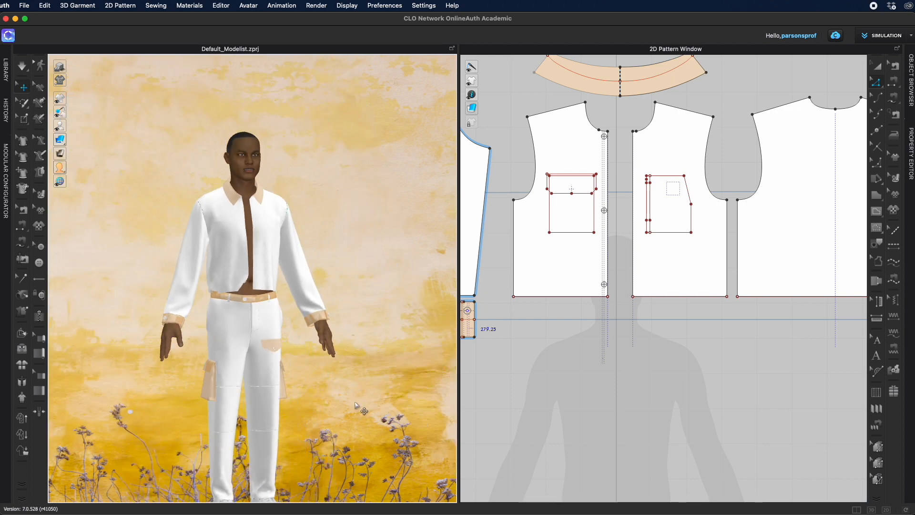
right_drag(370, 383, 334, 381)
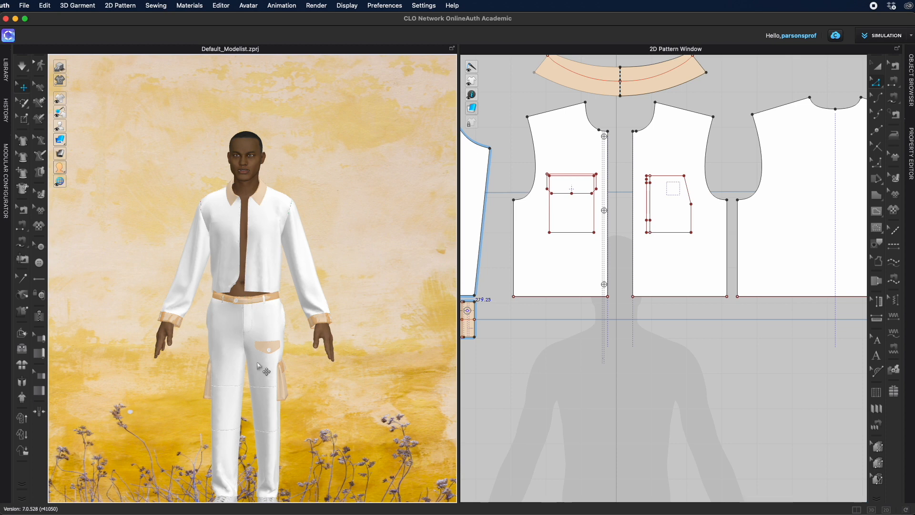
right_drag(258, 286, 116, 370)
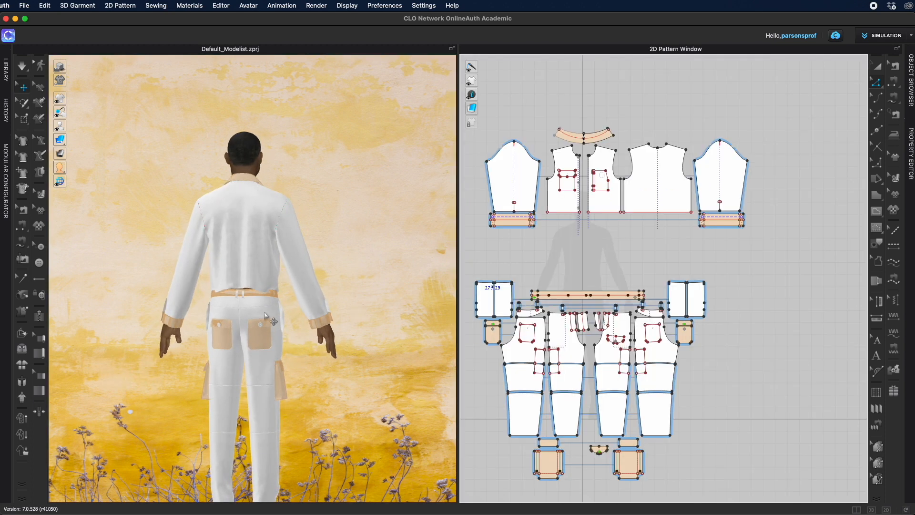
scroll(266, 317, up, 4)
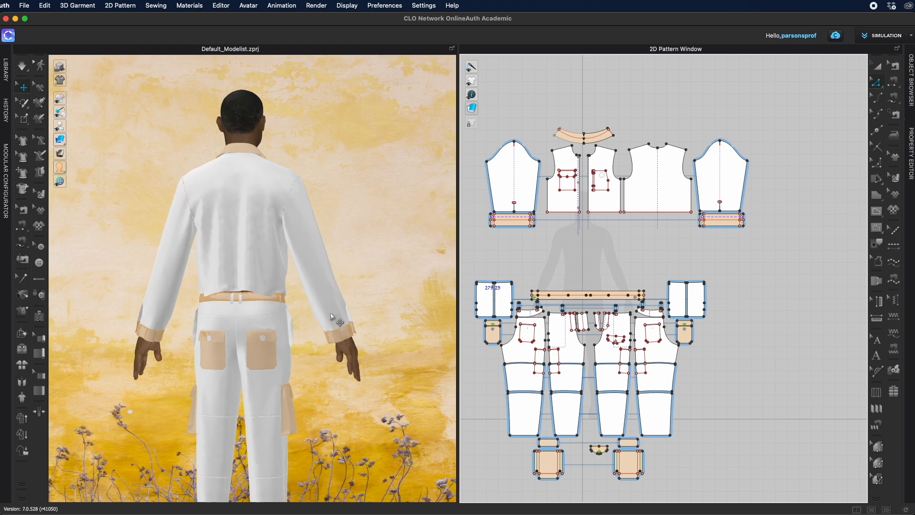
Step: Select the trouser waistband on the avatar and bring its pattern piece into view
mouse_move(265, 319)
right_down()
mouse_move(266, 337)
mouse_move(262, 326)
right_up()
scroll(262, 326, up, 5)
scroll(263, 326, up, 3)
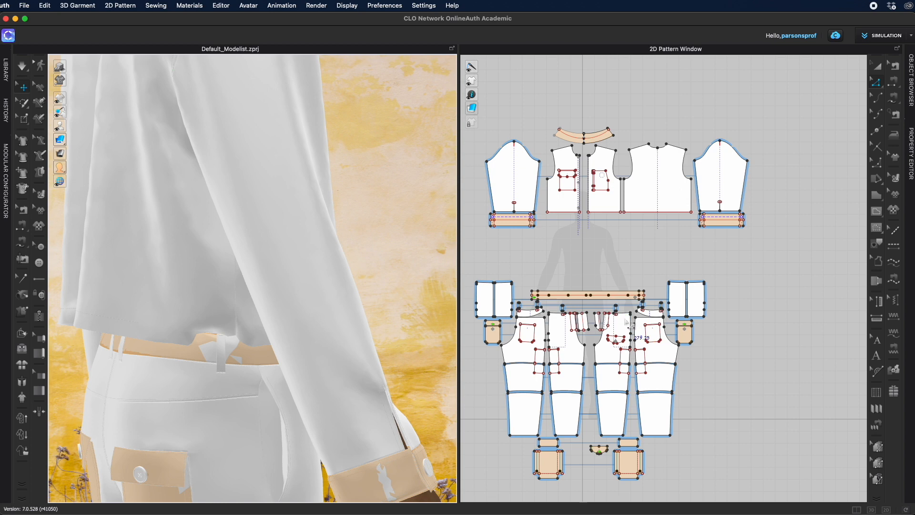
scroll(633, 323, up, 3)
middle_drag(624, 303, 683, 286)
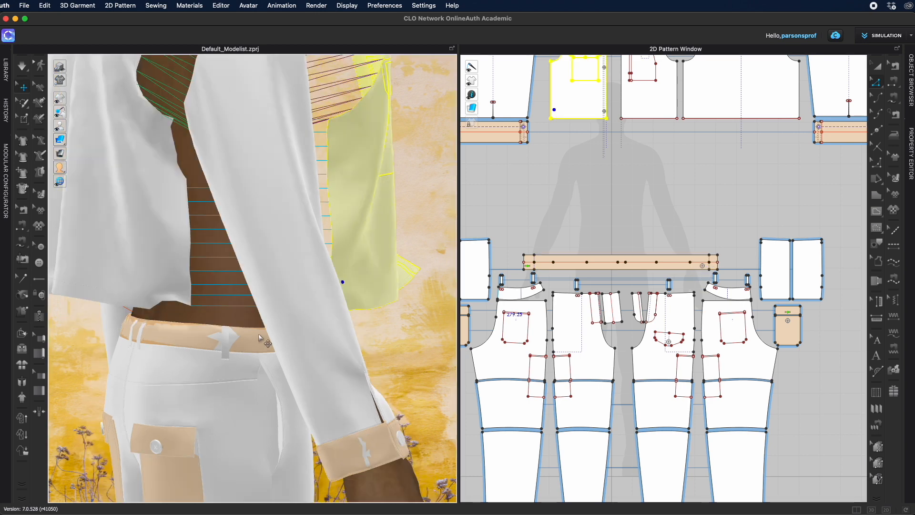
click(264, 339)
scroll(679, 268, up, 3)
scroll(680, 268, up, 3)
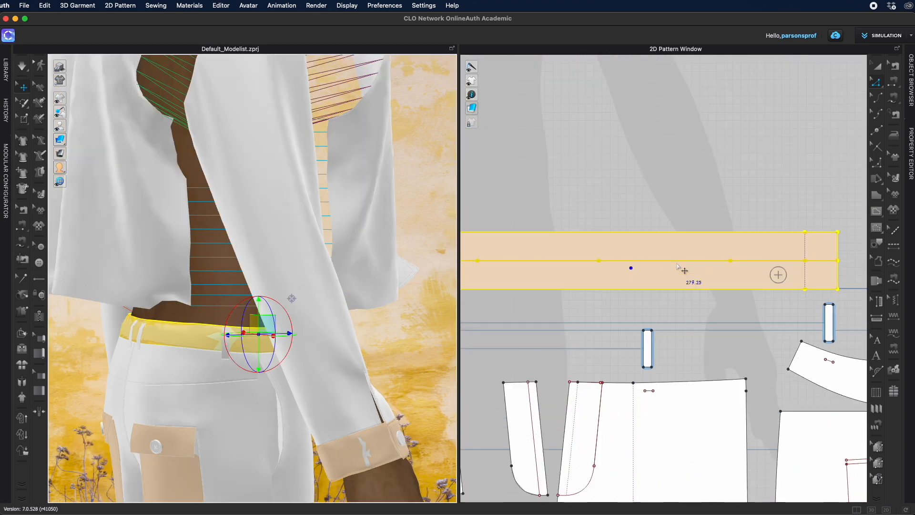
Step: Sew the jacket back panel's hem to a segment of the waistband about 41 cm long
click(877, 130)
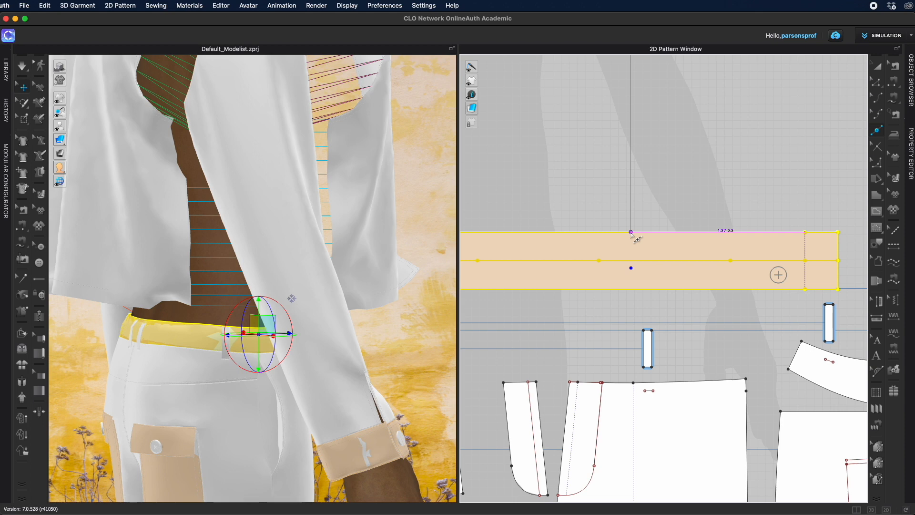
right_drag(453, 362, 396, 370)
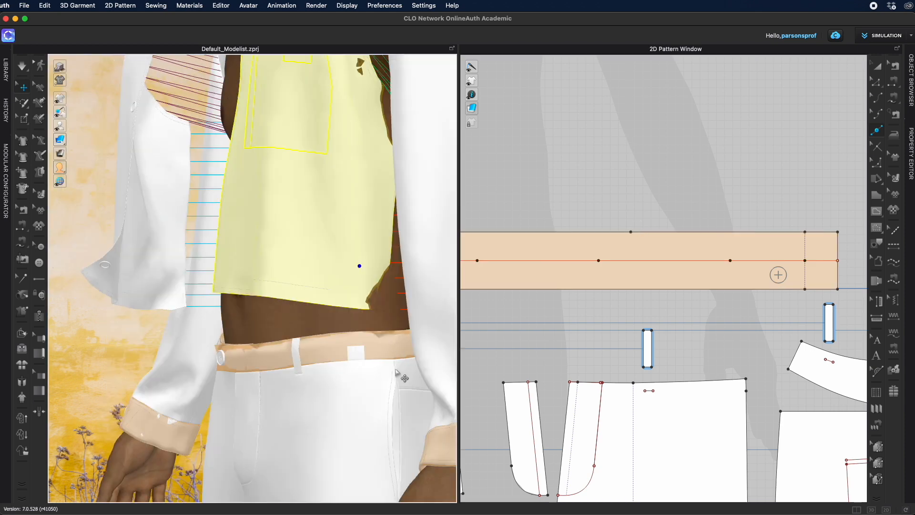
click(394, 332)
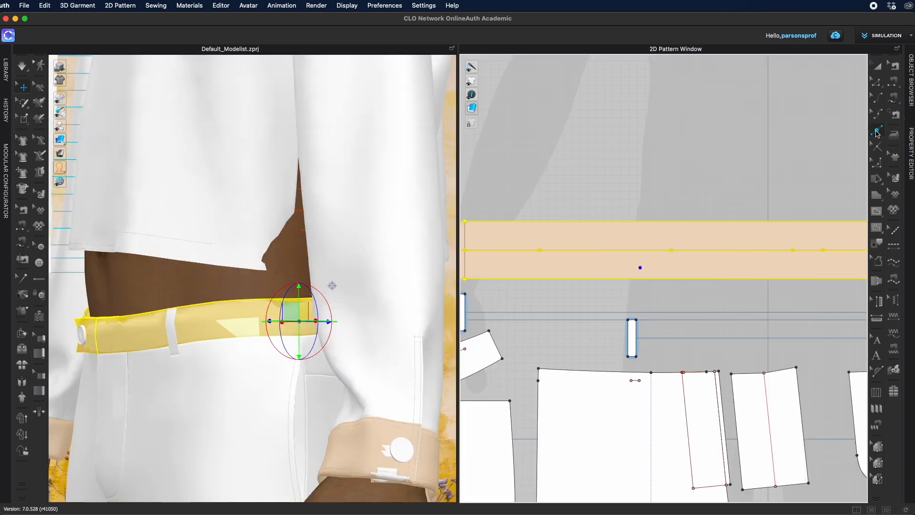
click(878, 133)
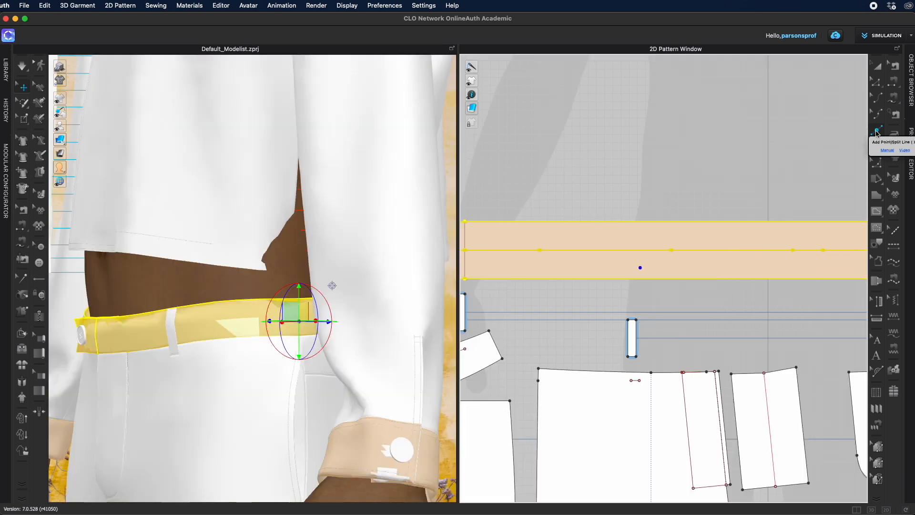
click(640, 223)
scroll(620, 333, down, 5)
right_drag(722, 309, 620, 339)
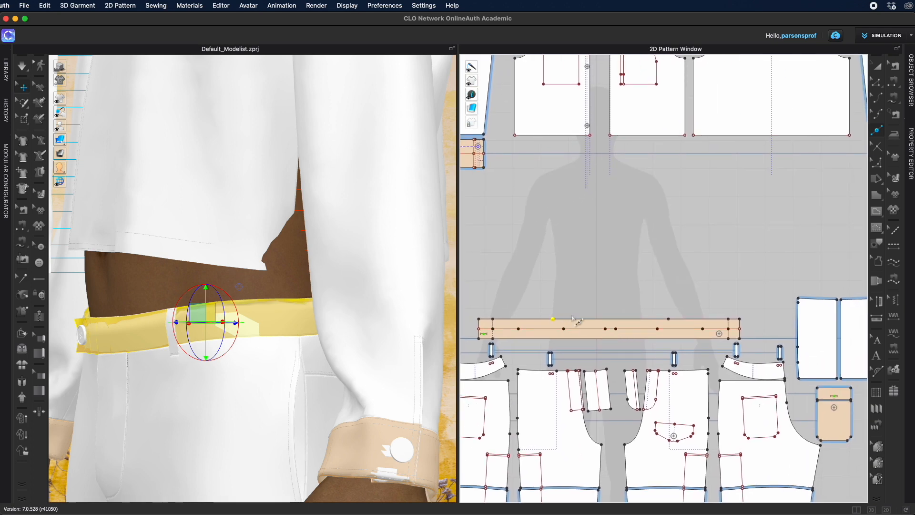
scroll(705, 140, down, 3)
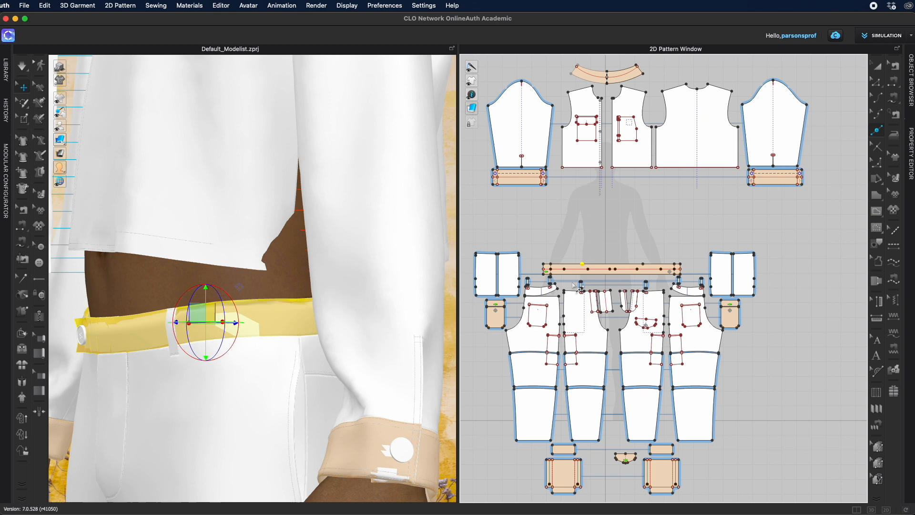
scroll(655, 251, up, 3)
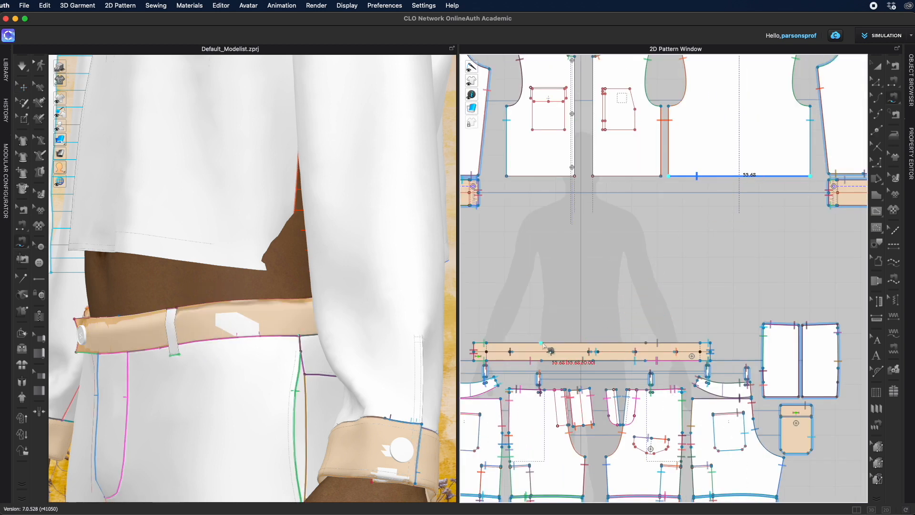
scroll(564, 325, up, 3)
middle_drag(571, 320, 571, 298)
click(526, 333)
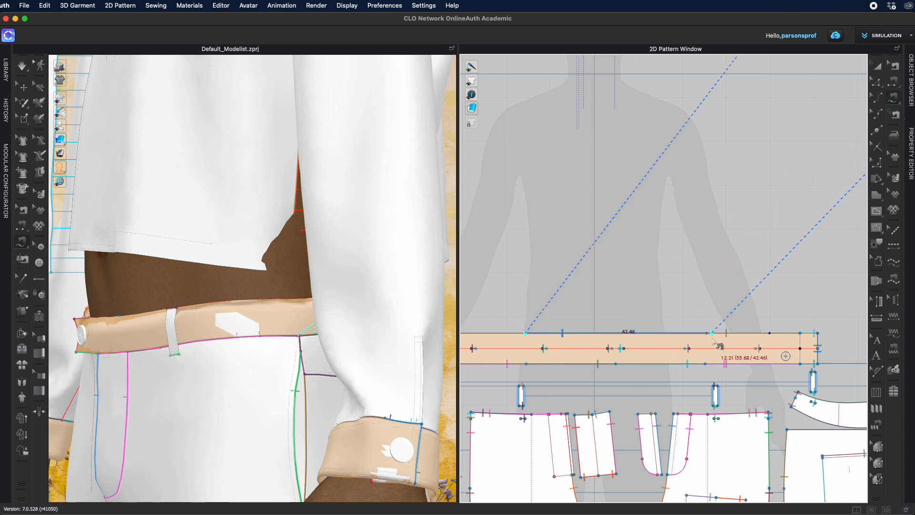
click(707, 334)
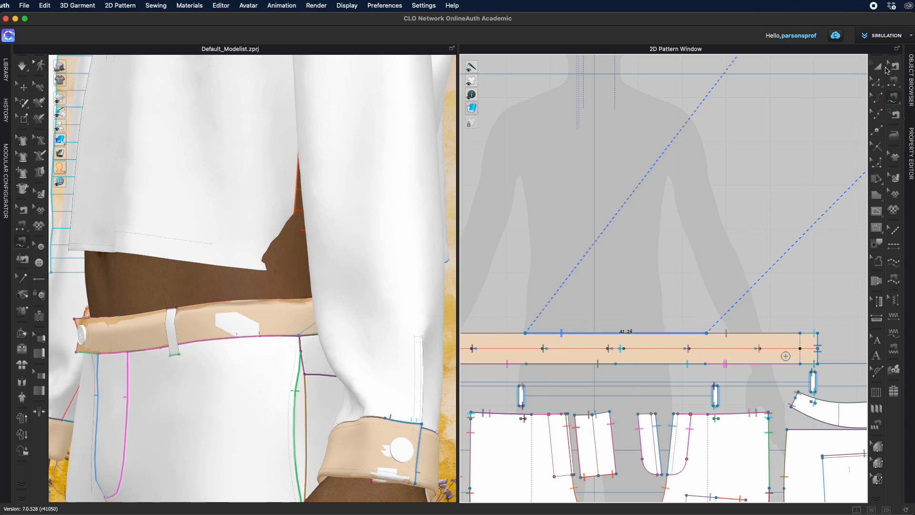
Step: Simulate the garment and orbit to the back to inspect the new hem-to-waistband sewing
click(879, 67)
right_drag(408, 285, 351, 330)
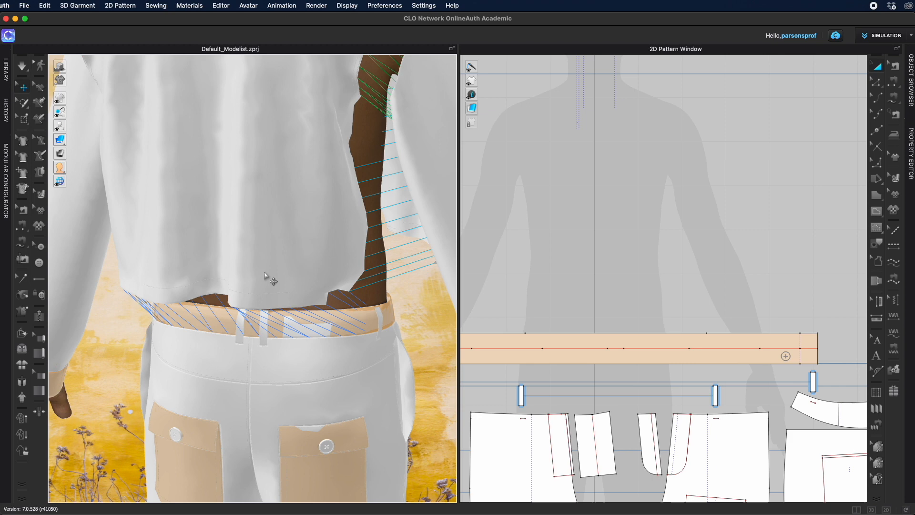
key(space)
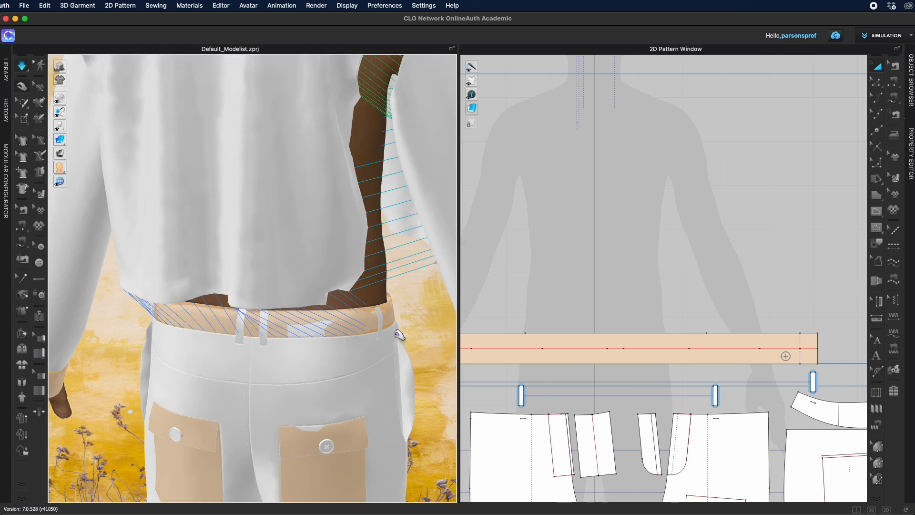
key(space)
Step: Delete the sewing between the jacket back hem and the waistband
scroll(591, 305, down, 3)
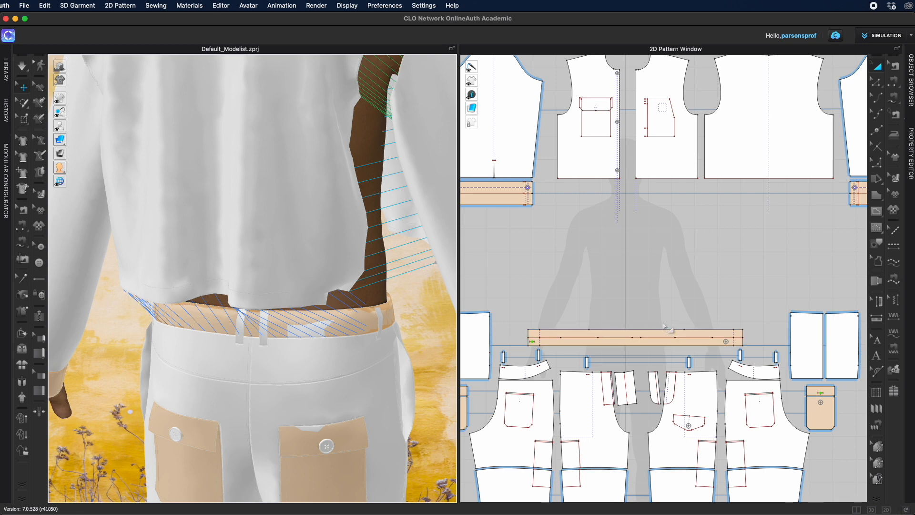
scroll(665, 324, up, 3)
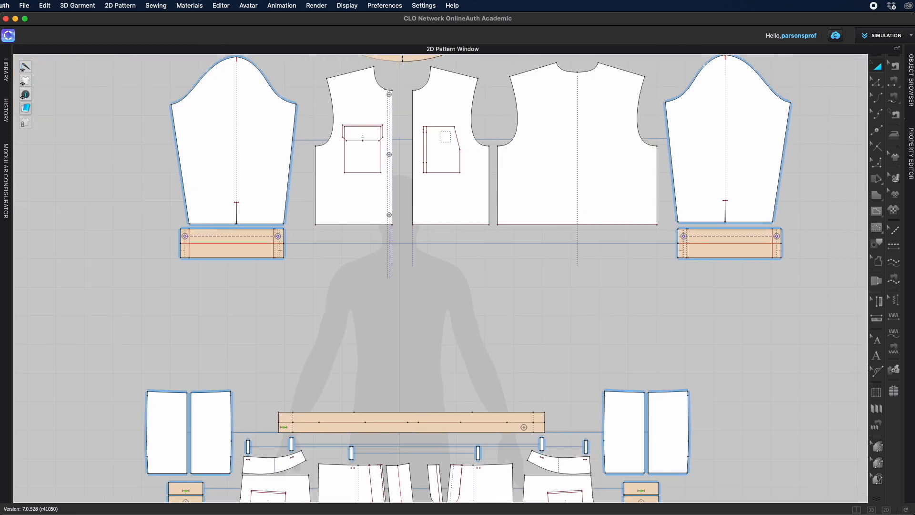
click(896, 66)
right_click(608, 226)
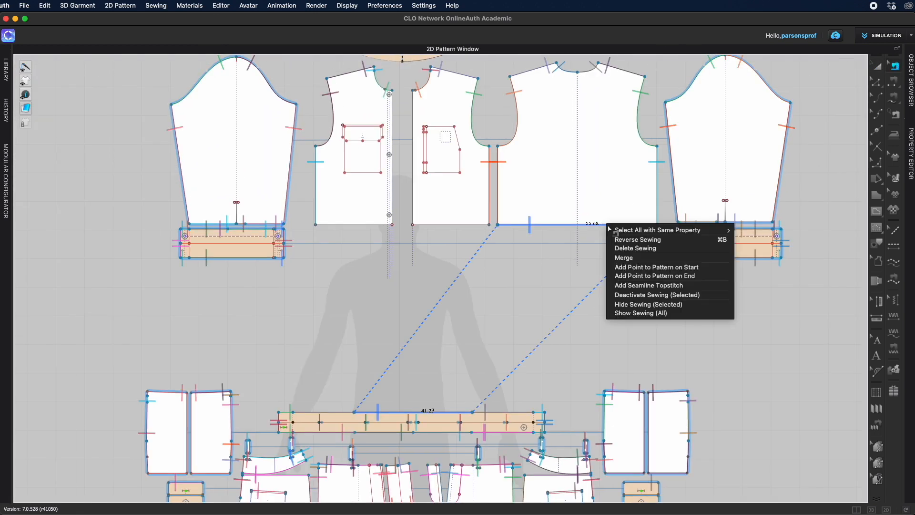
click(631, 248)
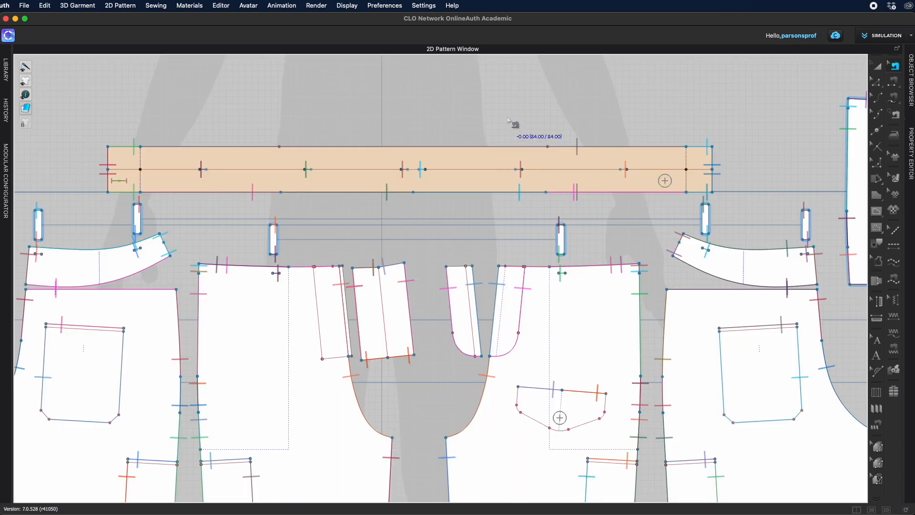
Step: Sew the jacket back panel's hem to a more centred waistband segment about 41 cm long
scroll(515, 122, up, 2)
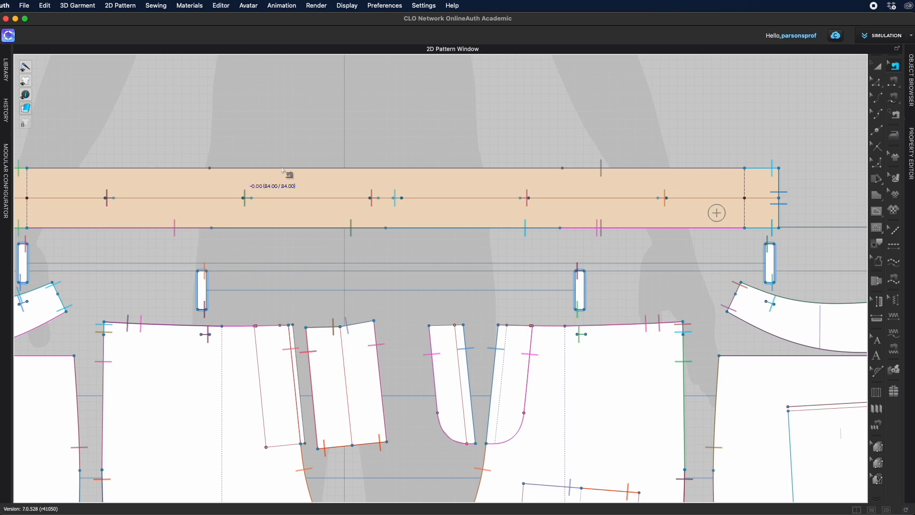
click(877, 212)
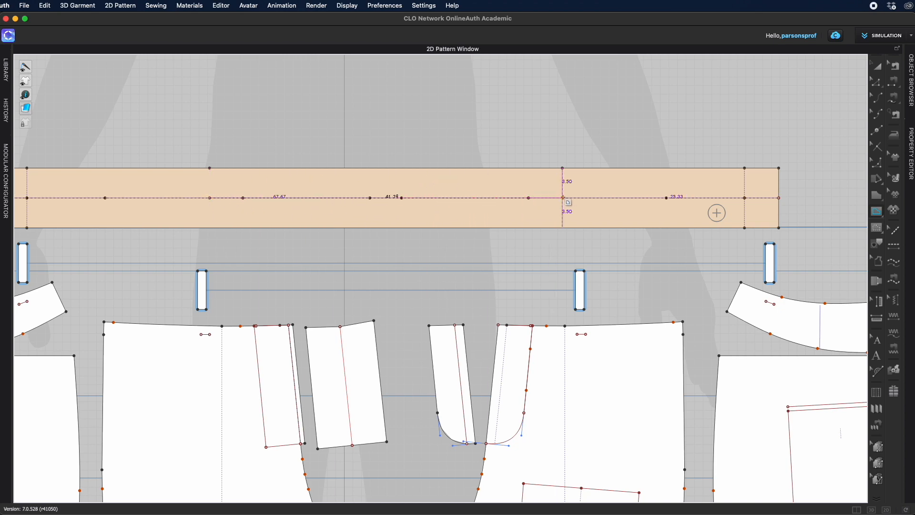
scroll(563, 197, down, 4)
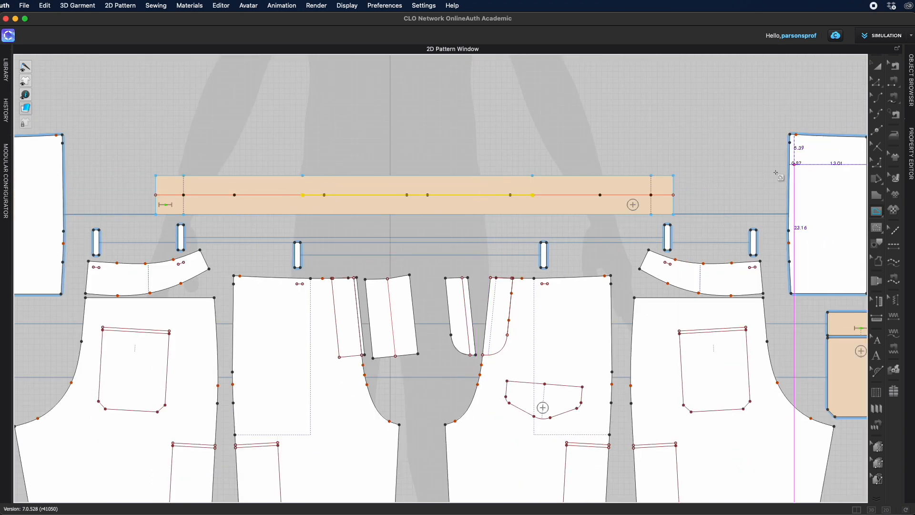
scroll(733, 166, down, 4)
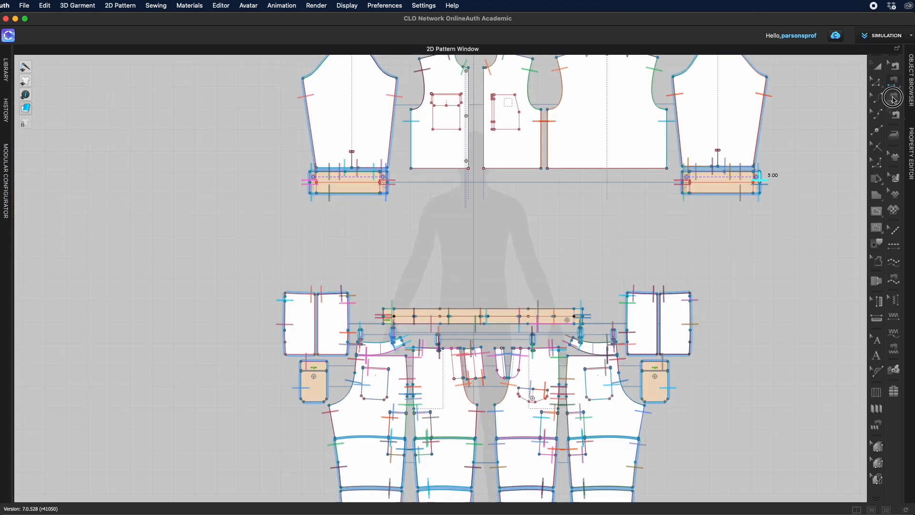
click(894, 100)
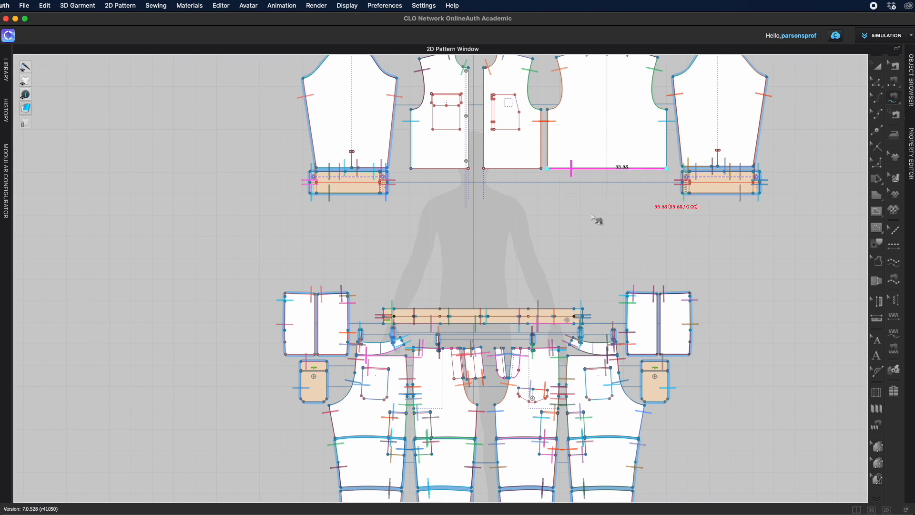
scroll(543, 248, up, 4)
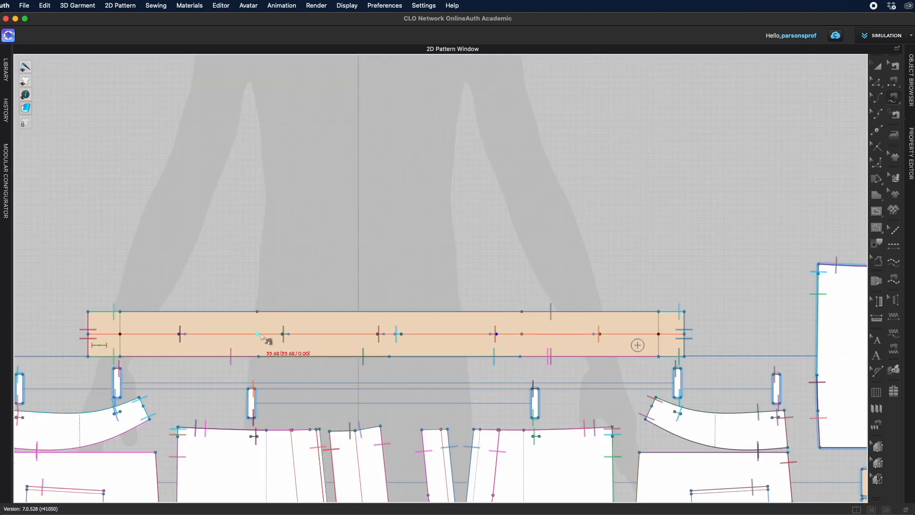
click(260, 336)
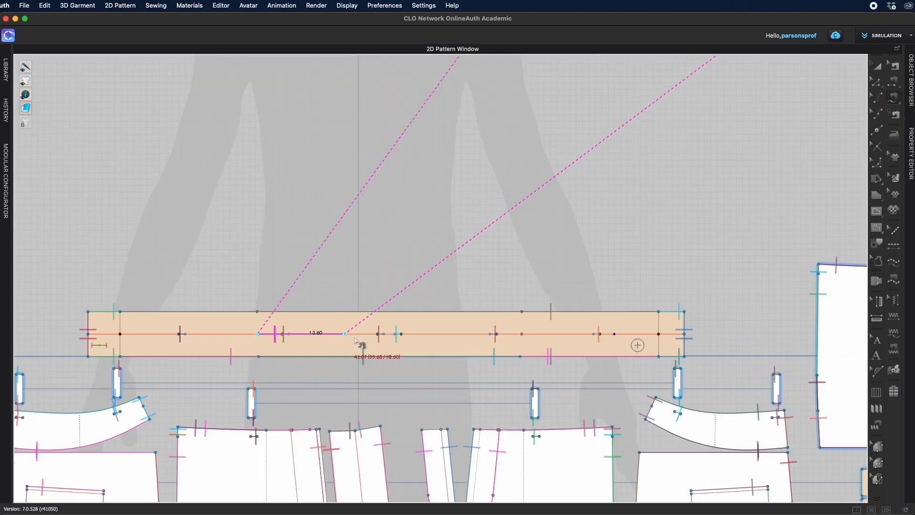
click(523, 335)
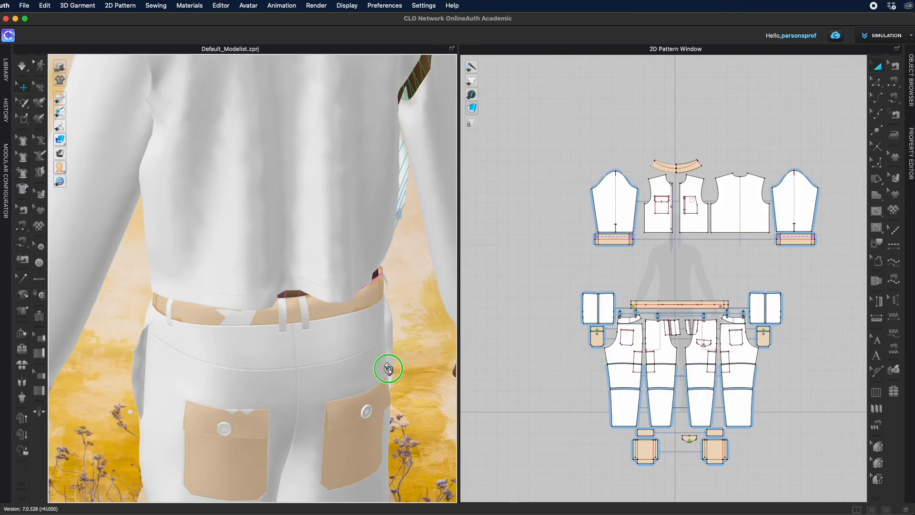
Step: Orbit and zoom around the avatar to inspect how the cropped jacket meets the waistband
right_drag(391, 368, 341, 316)
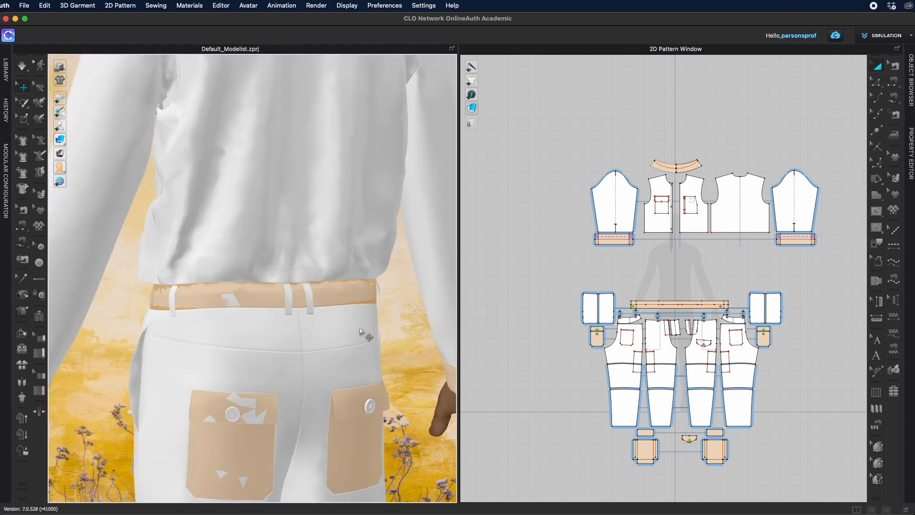
scroll(361, 329, down, 5)
scroll(360, 330, down, 5)
middle_drag(361, 278, 361, 345)
scroll(362, 346, up, 6)
mouse_move(364, 403)
right_down()
mouse_move(387, 412)
mouse_move(419, 370)
mouse_move(330, 413)
mouse_move(372, 410)
right_up()
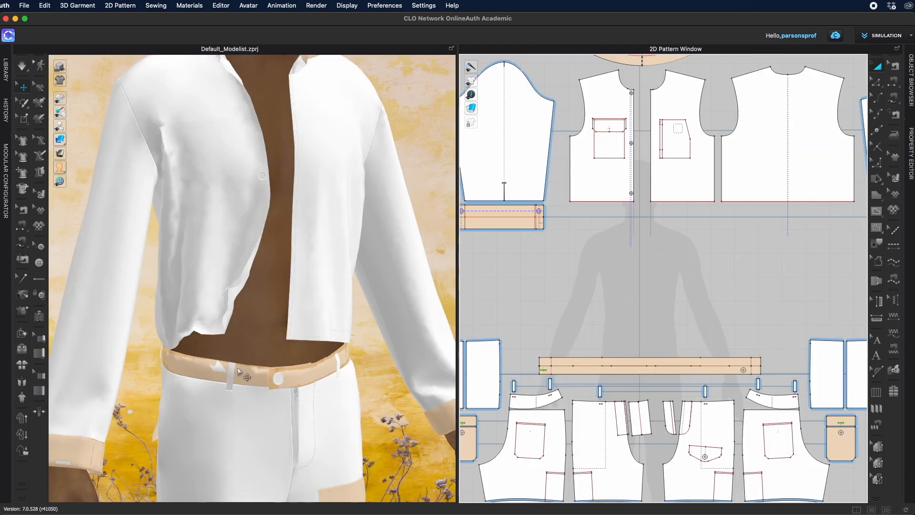
mouse_move(383, 432)
right_down()
mouse_move(398, 433)
mouse_move(370, 429)
right_up()
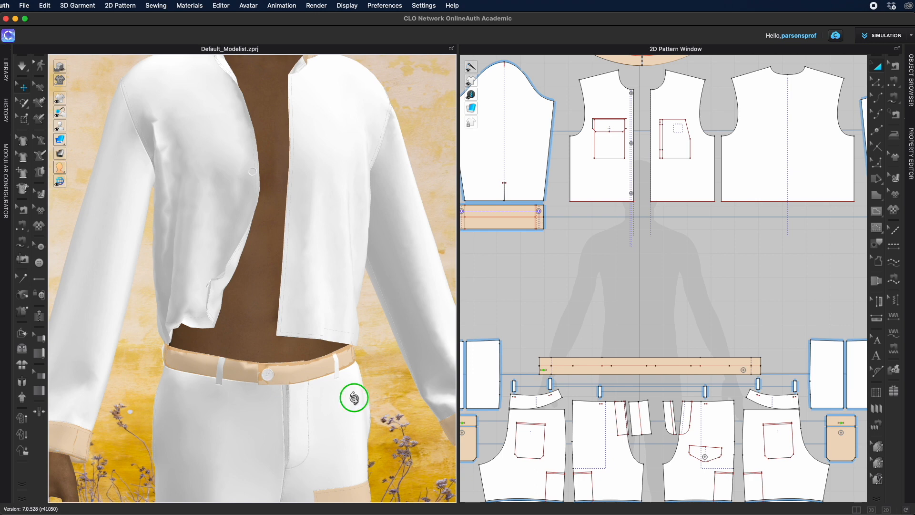
right_drag(351, 399, 355, 459)
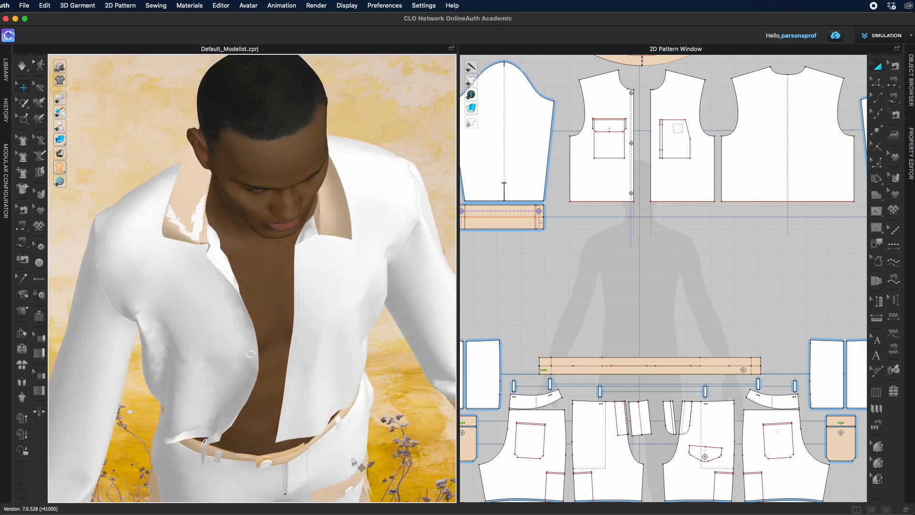
scroll(354, 459, up, 3)
middle_drag(355, 459, 348, 316)
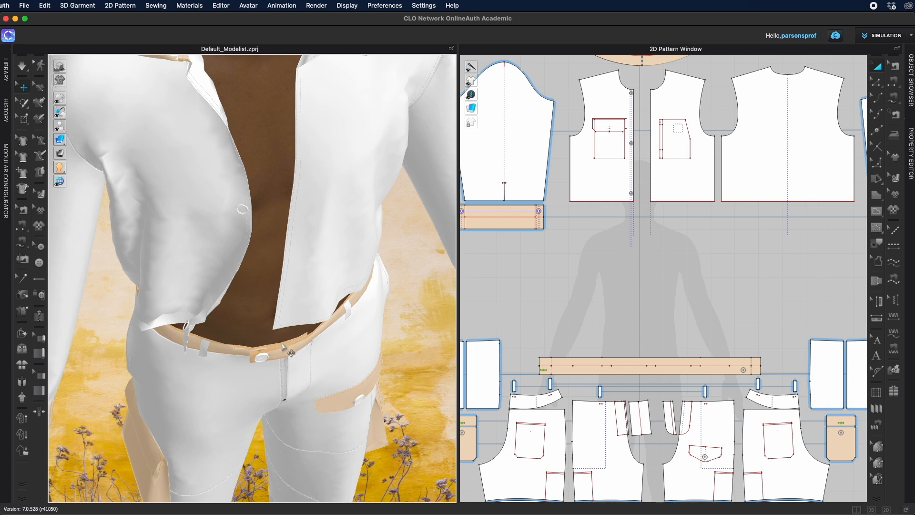
Step: Sew one jacket front panel's hem to a waistband segment about 21 cm long, then simulate briefly
right_drag(295, 357, 299, 310)
click(603, 182)
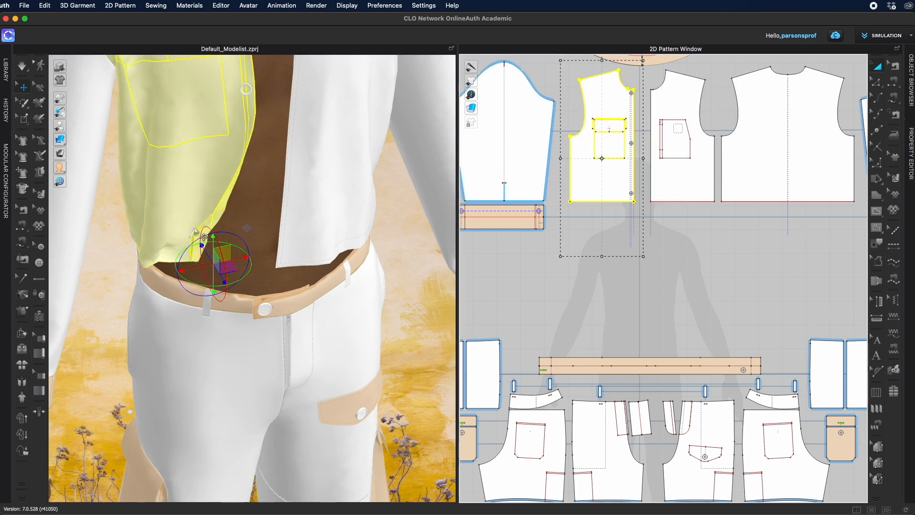
click(189, 301)
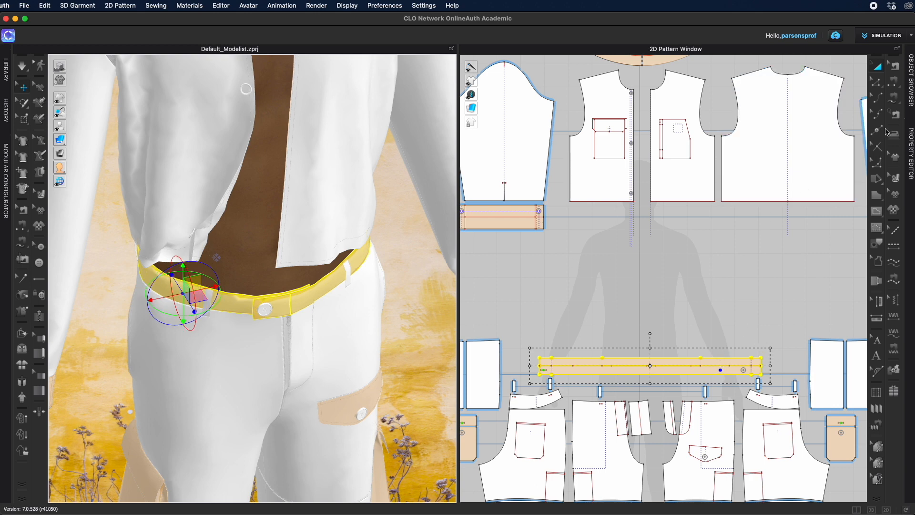
click(895, 97)
scroll(570, 203, up, 5)
click(571, 202)
drag(713, 203, 716, 204)
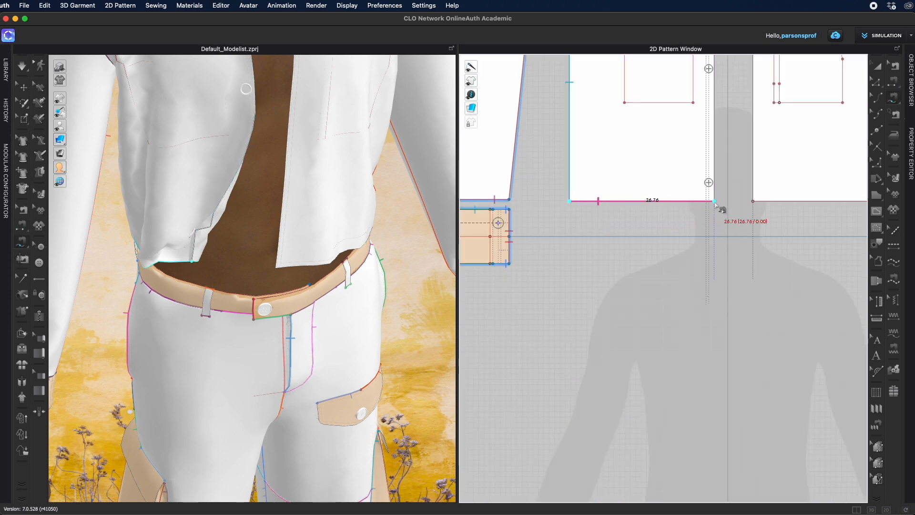
scroll(591, 327, down, 4)
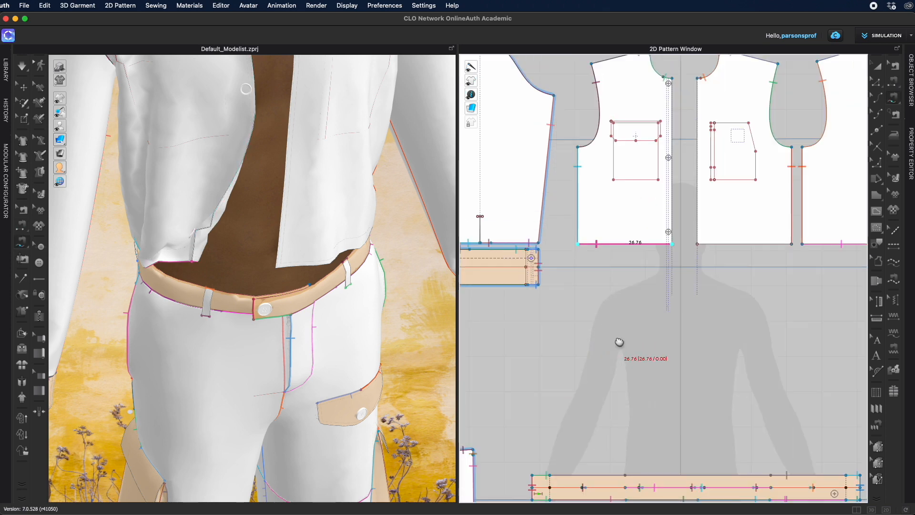
middle_drag(617, 341, 629, 264)
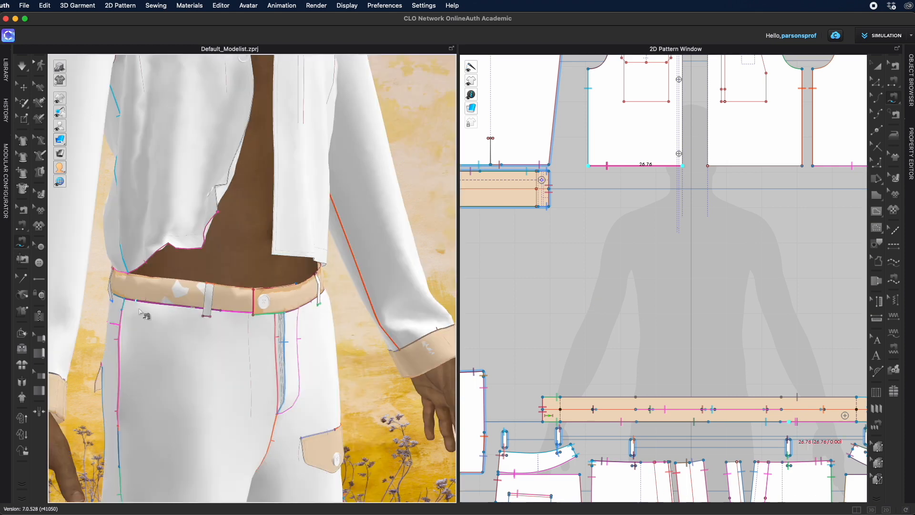
right_drag(139, 313, 339, 339)
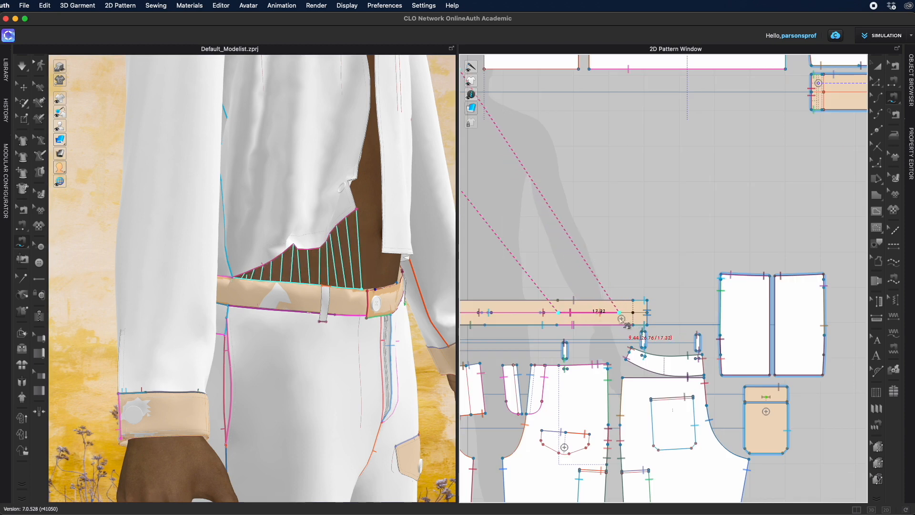
scroll(346, 324, up, 3)
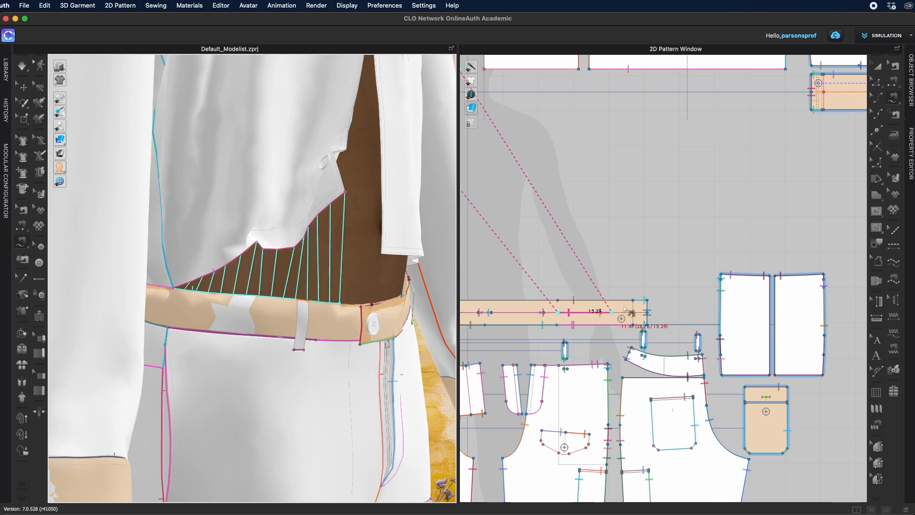
right_drag(365, 308, 307, 281)
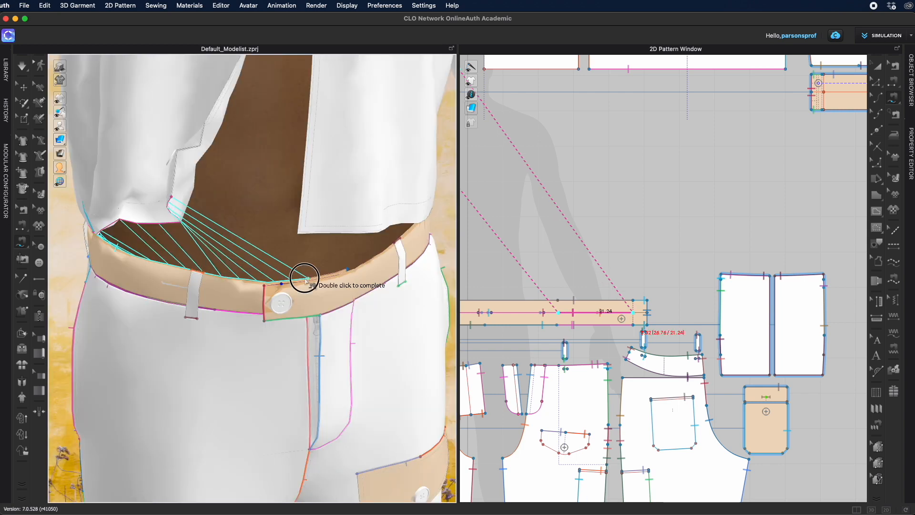
double_click(309, 281)
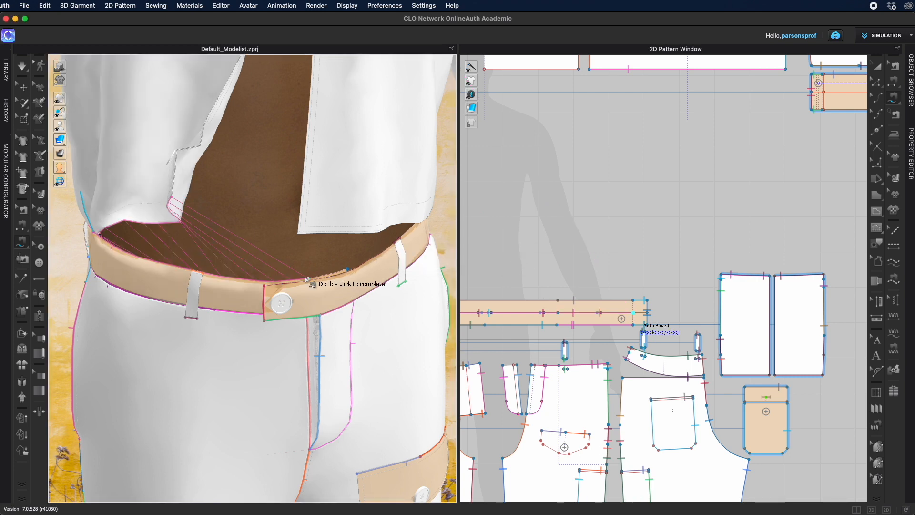
key(space)
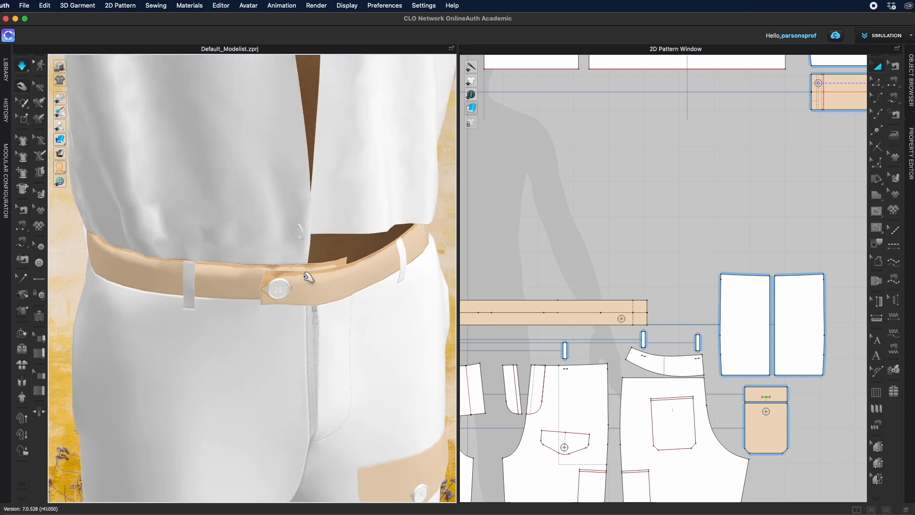
key(space)
Step: Sew the other jacket front panel's hem to a waistband segment about 21 cm long
right_drag(417, 349, 267, 305)
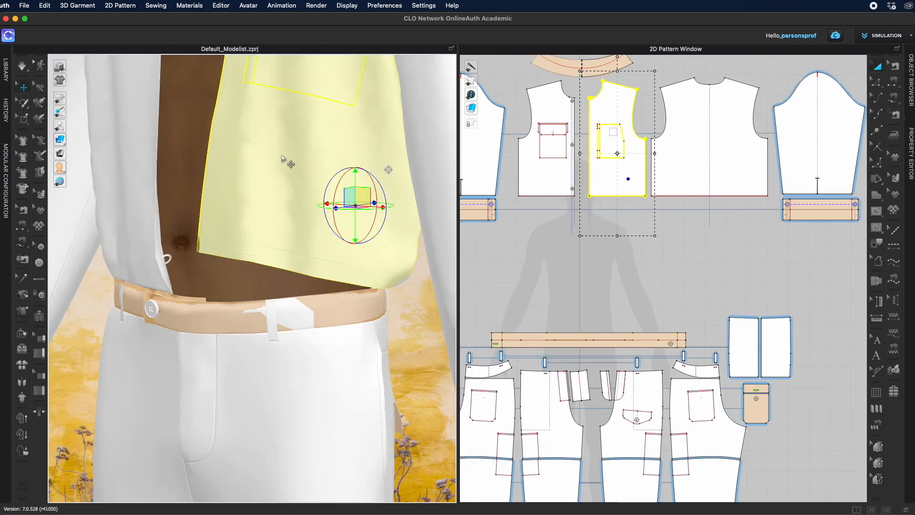
right_drag(431, 346, 386, 311)
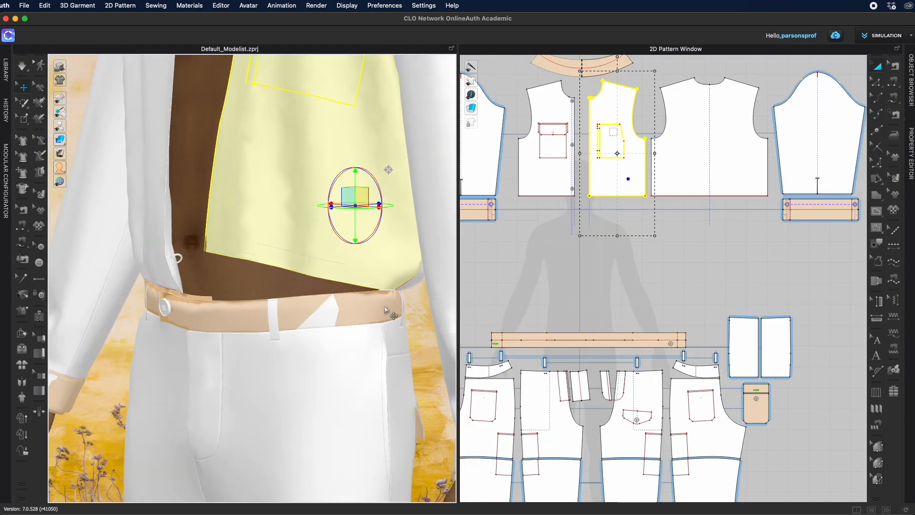
click(380, 297)
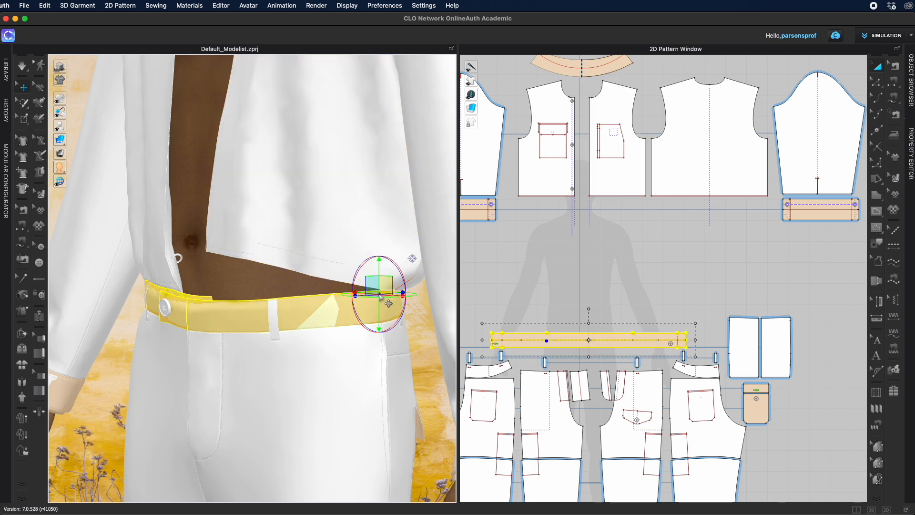
scroll(584, 357, up, 3)
middle_drag(586, 359, 631, 416)
key(m)
click(742, 137)
click(645, 136)
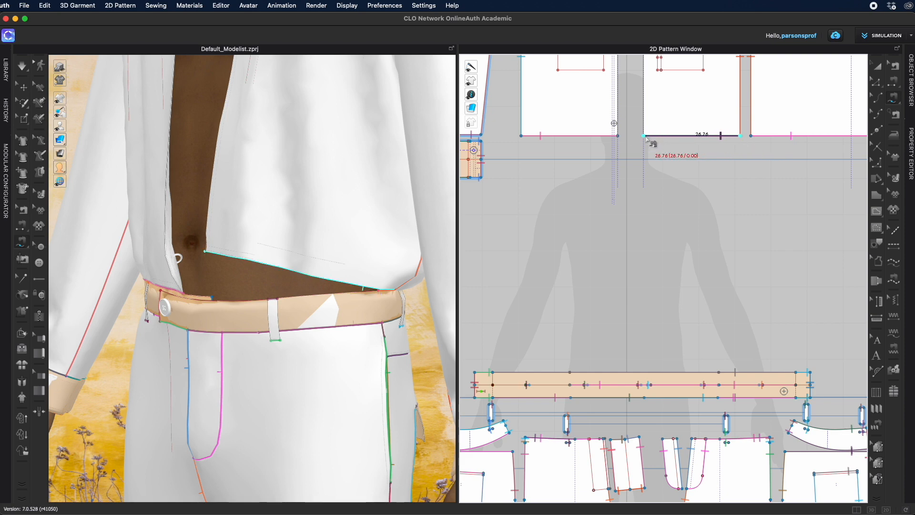
right_drag(389, 308, 382, 308)
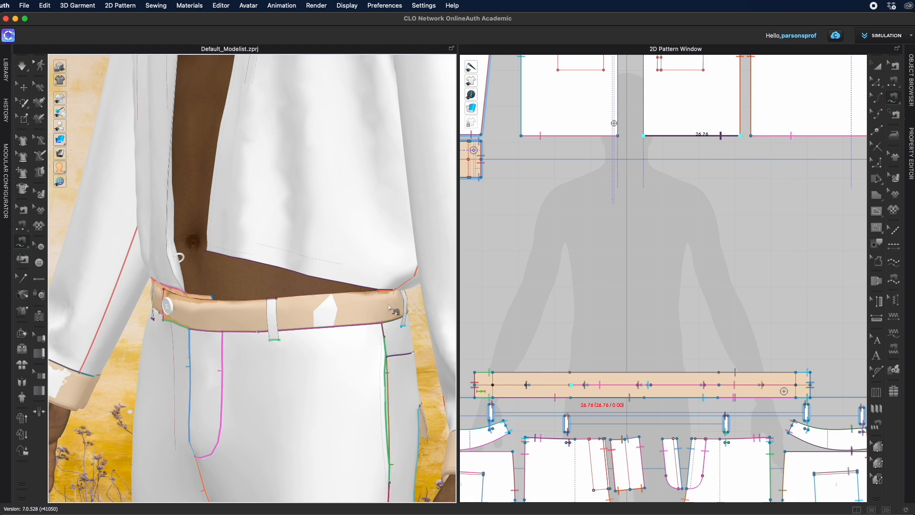
scroll(687, 293, up, 5)
click(694, 292)
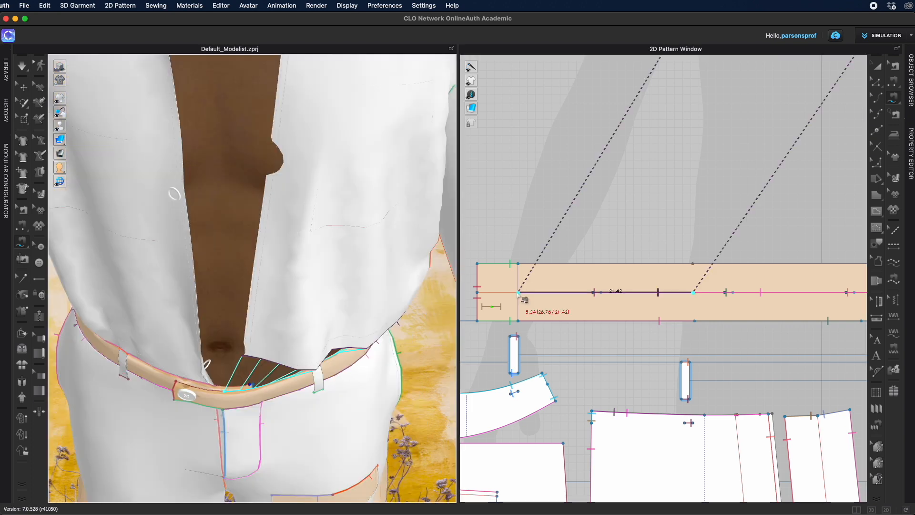
click(519, 292)
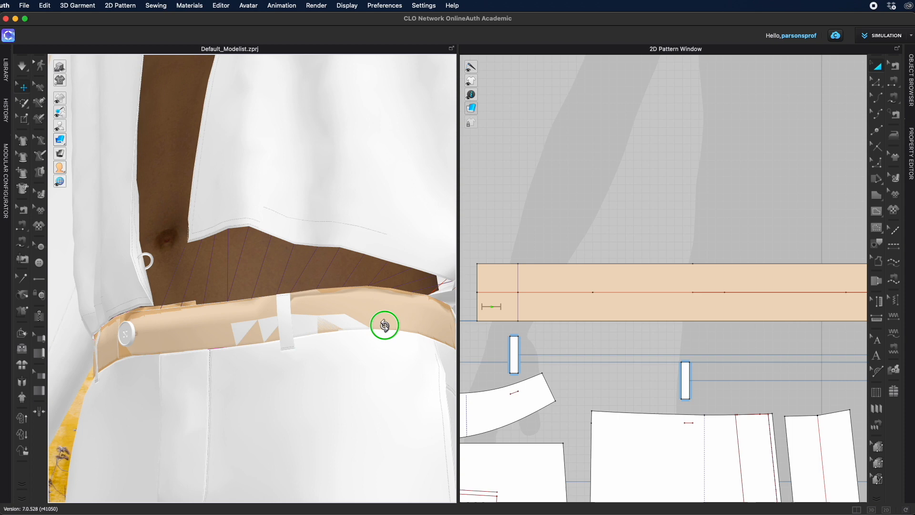
Step: Simulate the garment and zoom around the front to inspect where the jacket meets the waistband
mouse_move(384, 325)
right_down()
mouse_move(349, 325)
mouse_move(364, 343)
mouse_move(394, 331)
right_up()
scroll(394, 331, down, 10)
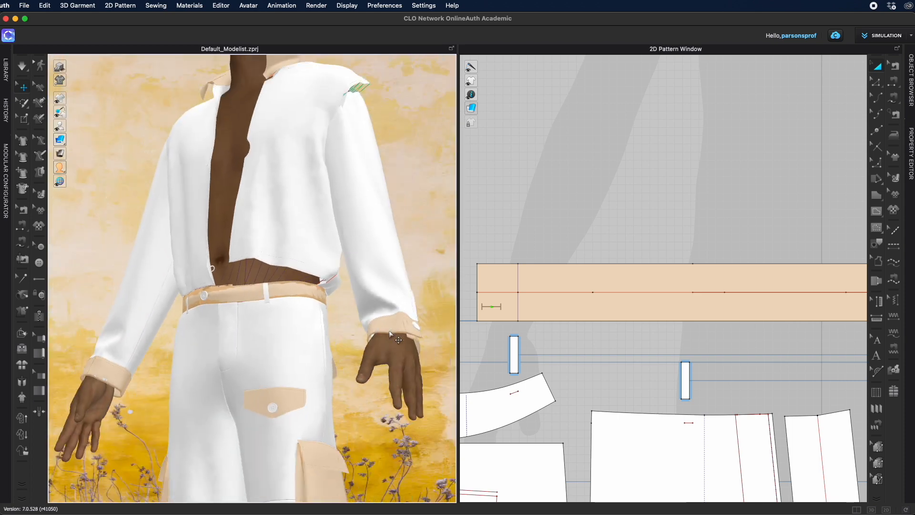
key(space)
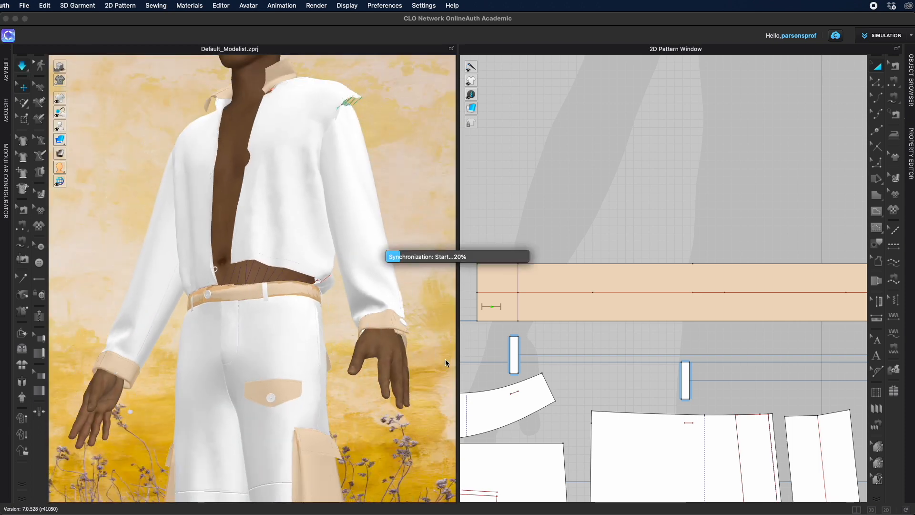
key(2)
scroll(283, 383, up, 3)
mouse_move(283, 383)
right_down()
mouse_move(341, 388)
mouse_move(382, 377)
mouse_move(284, 385)
right_up()
scroll(283, 385, up, 8)
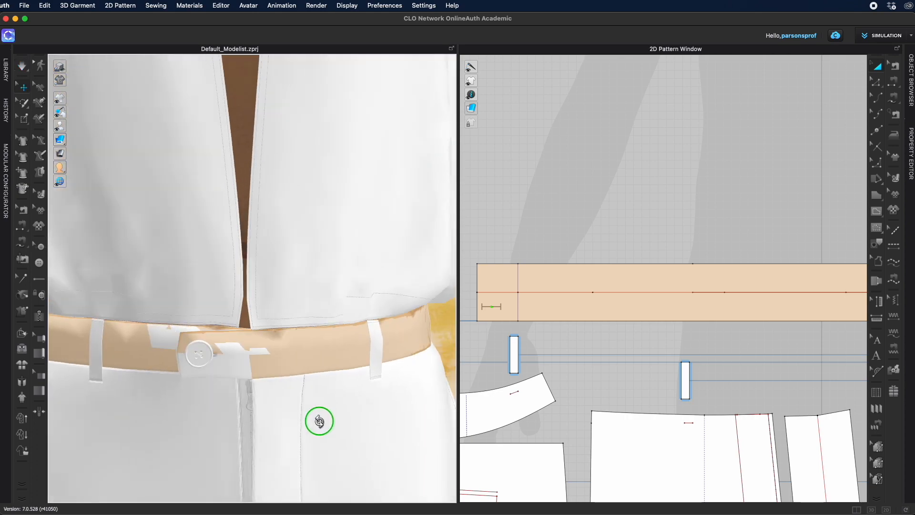
right_drag(316, 425, 315, 426)
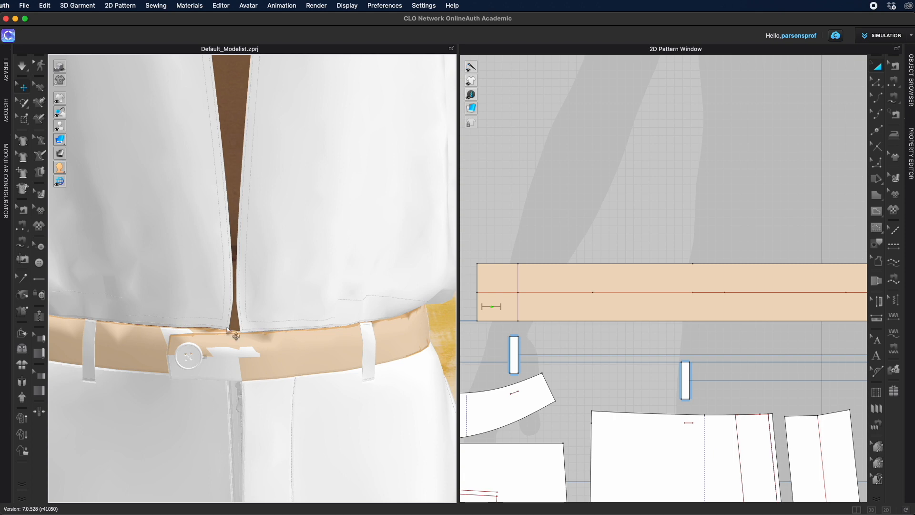
scroll(231, 330, down, 5)
right_drag(312, 303, 311, 378)
scroll(305, 313, down, 5)
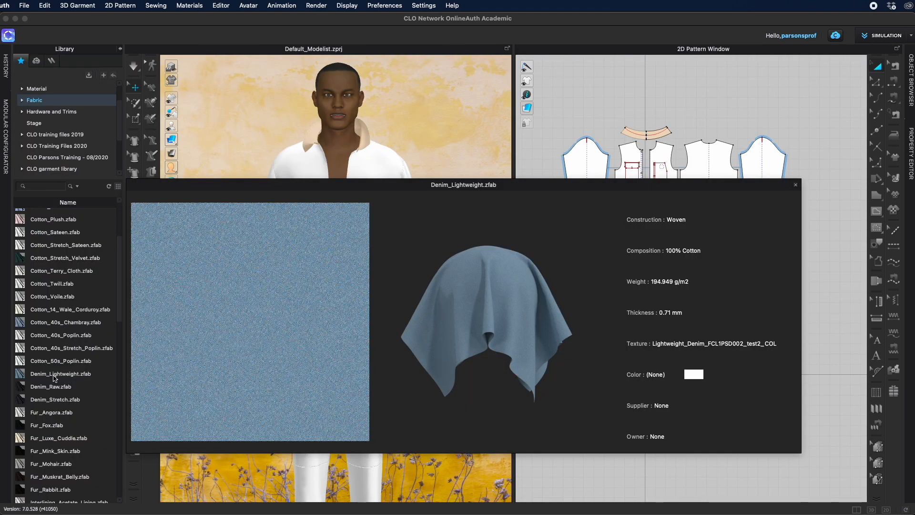
Step: Assign the Denim_Lightweight fabric from the library to all garment patterns
click(54, 377)
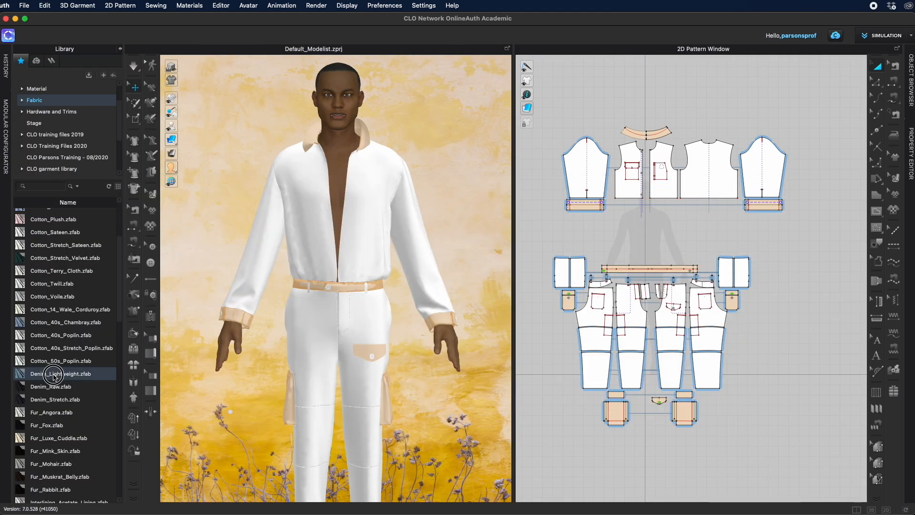
click(912, 99)
drag(454, 160, 670, 425)
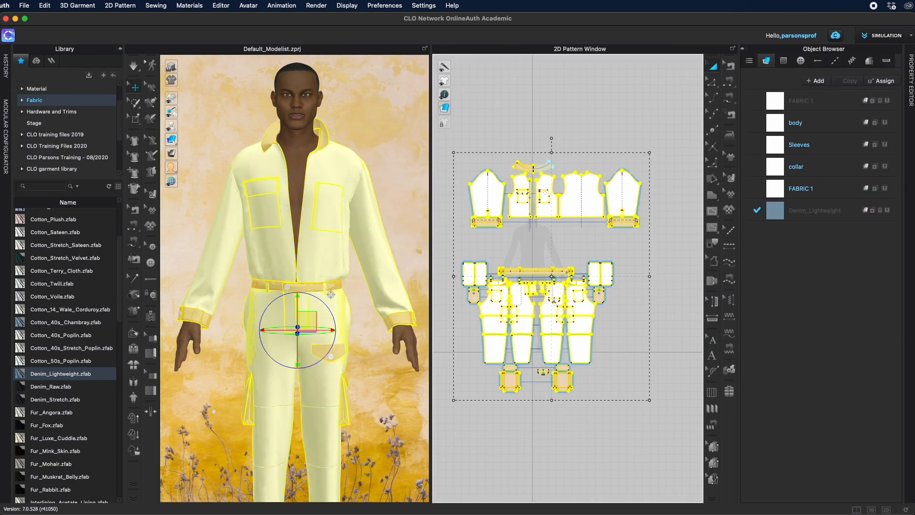
click(877, 210)
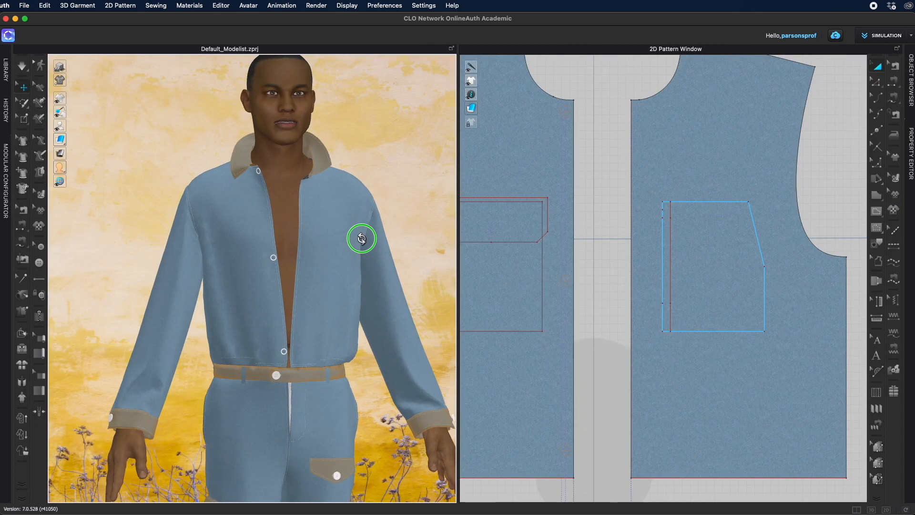
scroll(368, 249, up, 2)
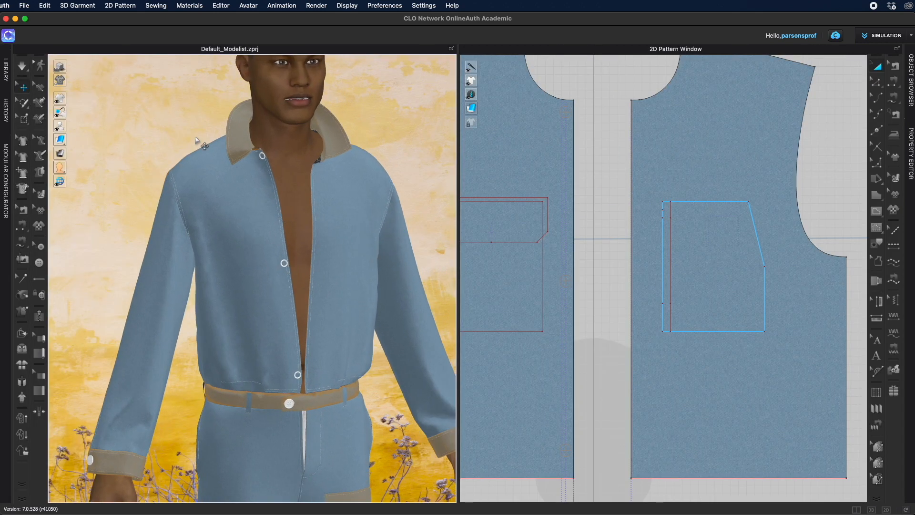
Step: Add a zipper along the jacket's centre front opening from neckline to hem
click(40, 317)
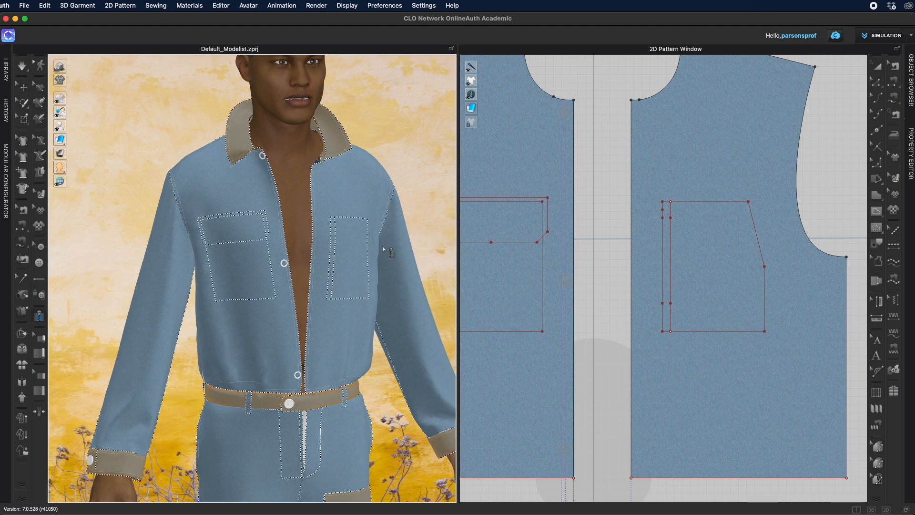
scroll(374, 253, up, 4)
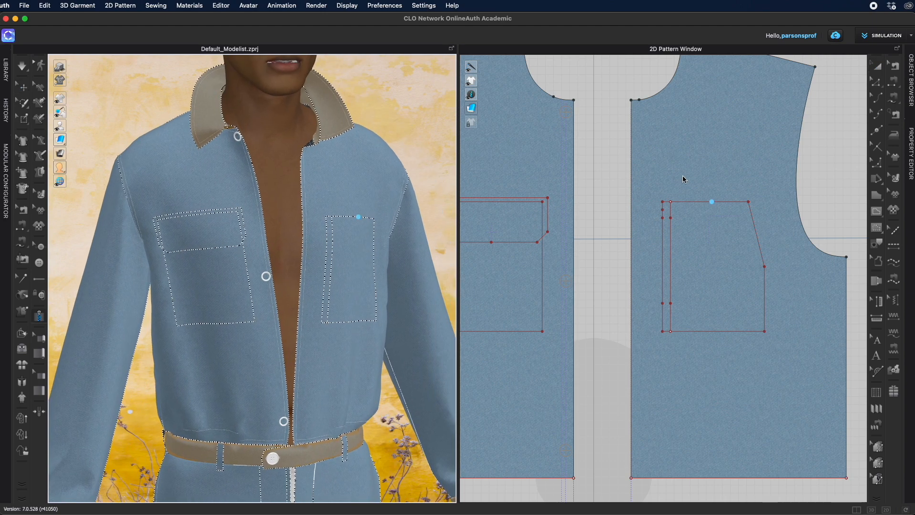
click(574, 101)
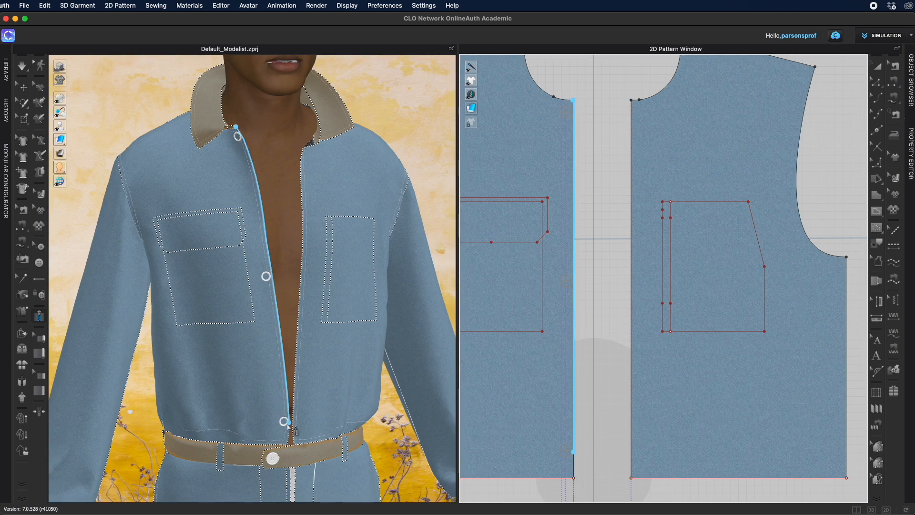
click(316, 145)
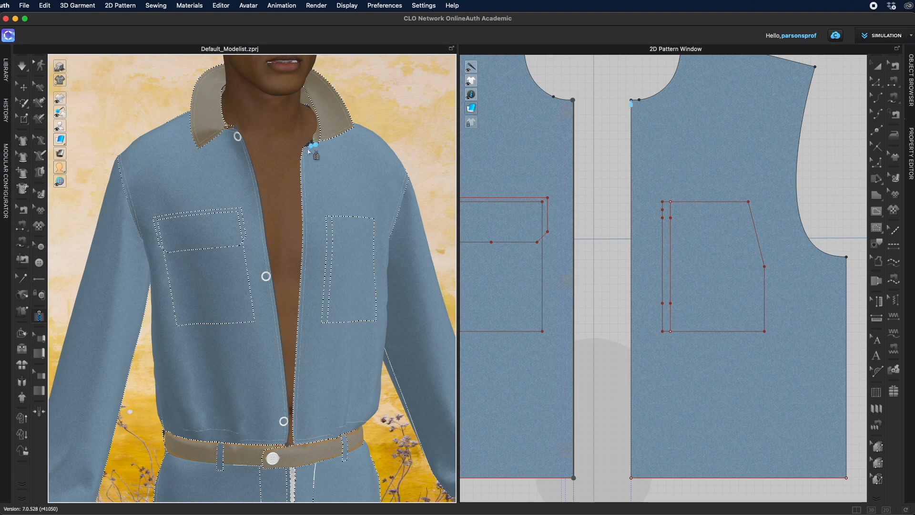
double_click(295, 446)
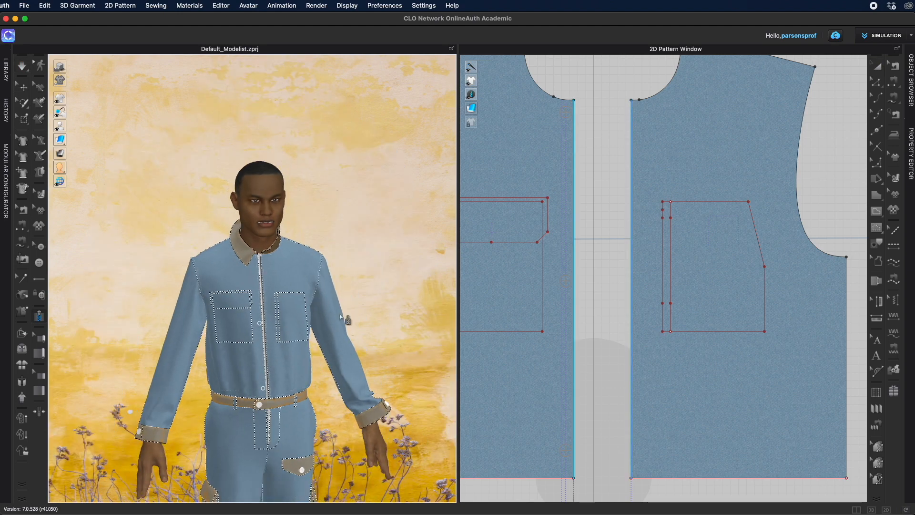
Step: Delete the buttons along the jacket's zipped front opening
mouse_move(359, 311)
right_down()
mouse_move(384, 310)
mouse_move(355, 303)
right_up()
scroll(348, 307, up, 4)
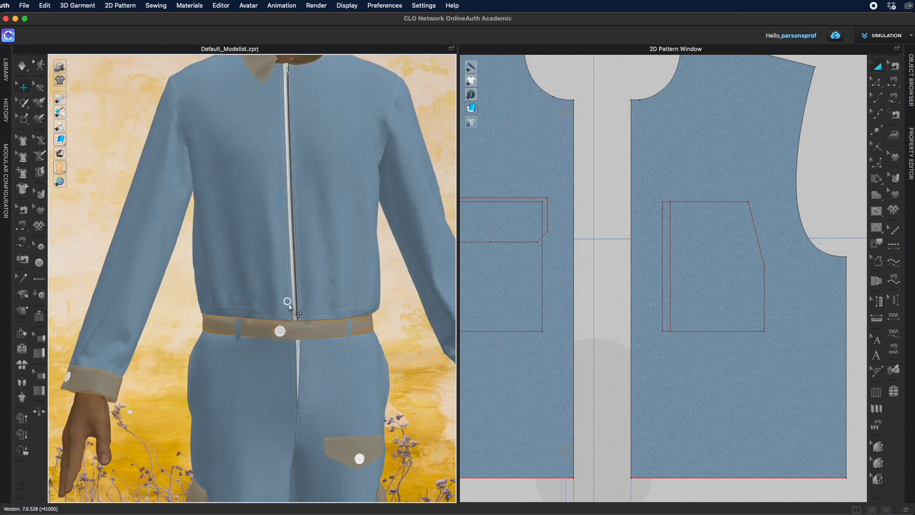
right_click(288, 305)
right_click(318, 324)
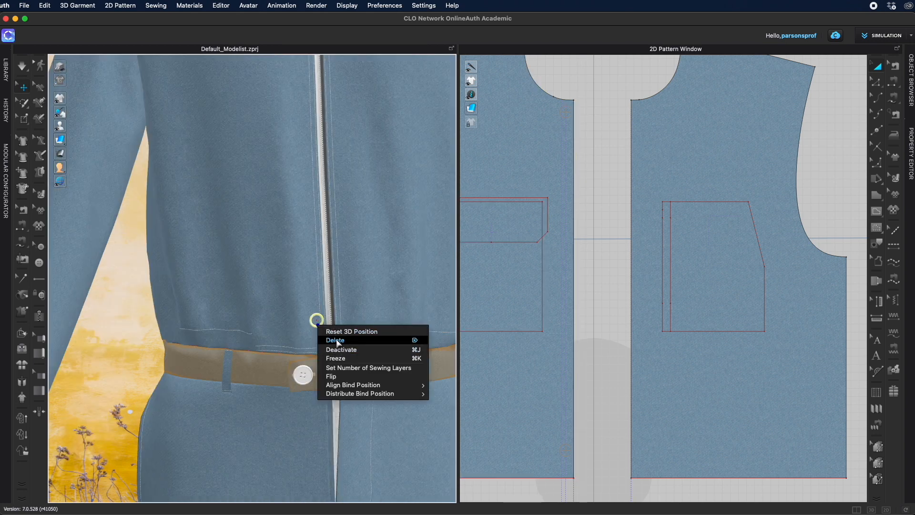
click(336, 341)
Step: Orbit and zoom out to view the full denim outfit on the avatar
scroll(337, 333, down, 10)
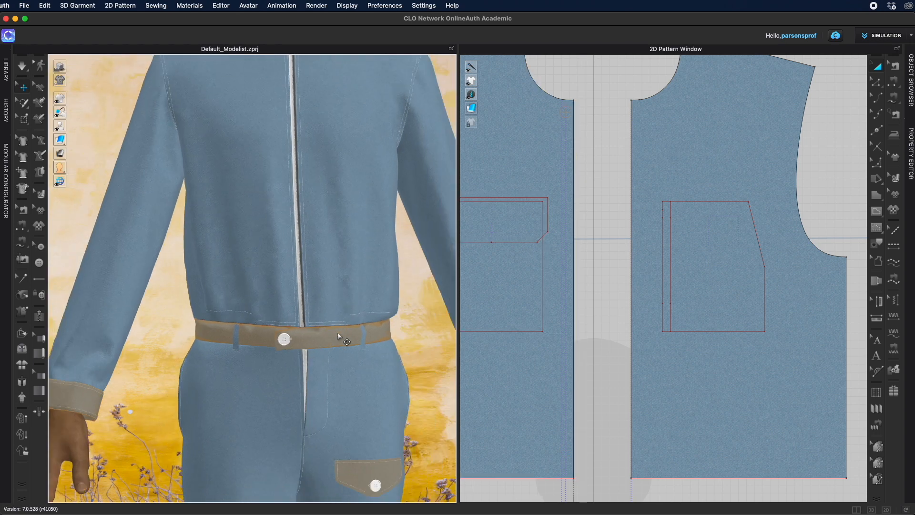
right_drag(363, 302, 374, 316)
middle_drag(374, 316, 380, 236)
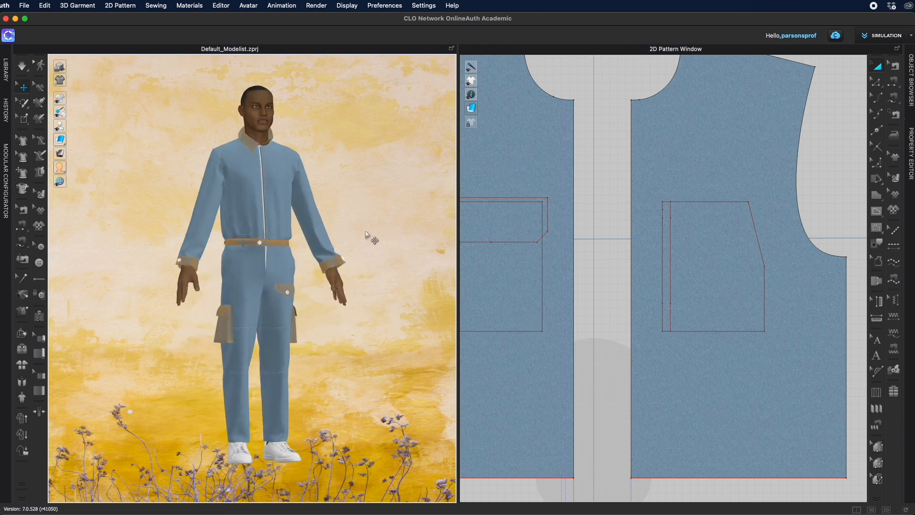
right_drag(318, 220, 317, 277)
scroll(444, 367, down, 2)
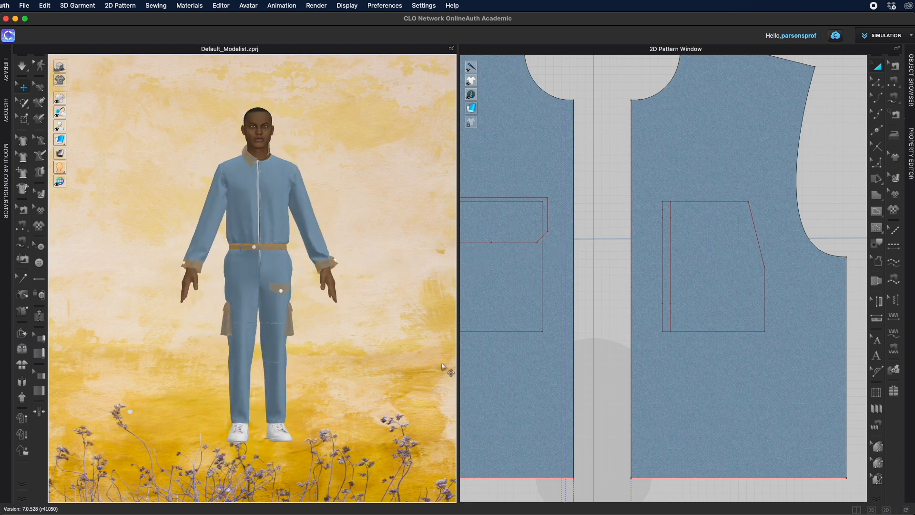